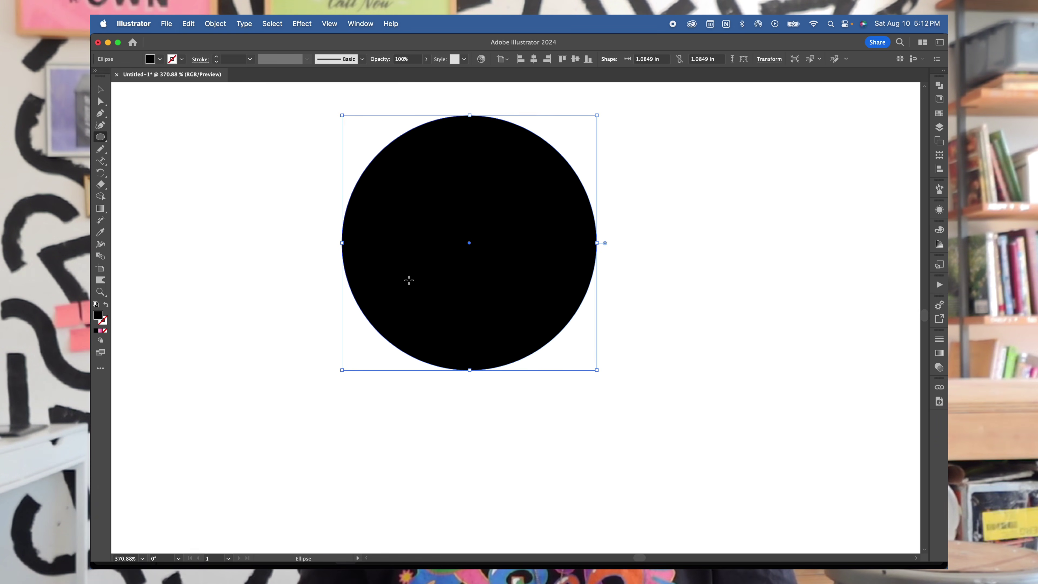
- Make the circle an outline and type 'wow! Look at thatyyyyyyyyyy!' along its edge
click(106, 306)
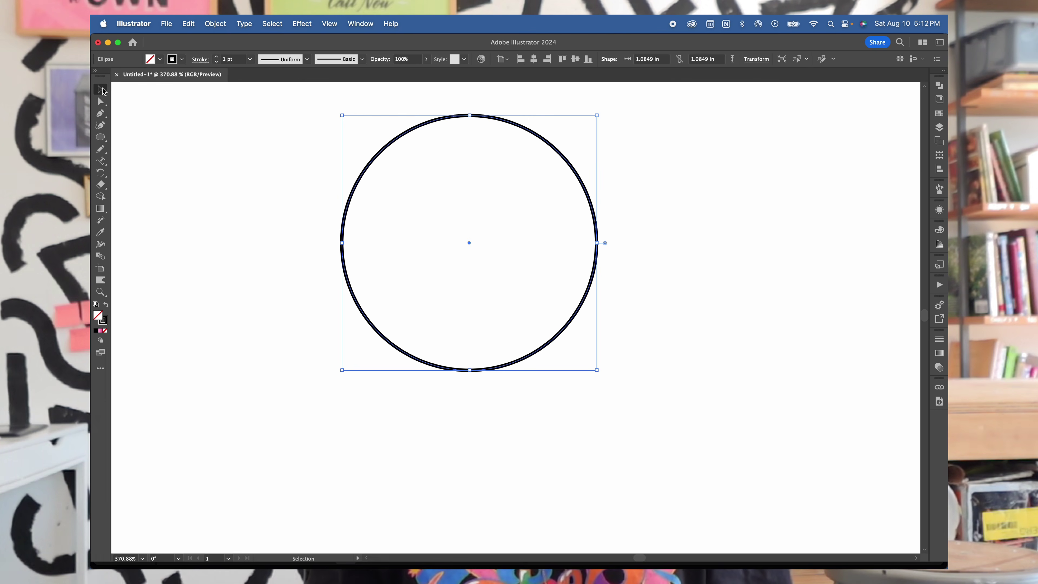
click(218, 271)
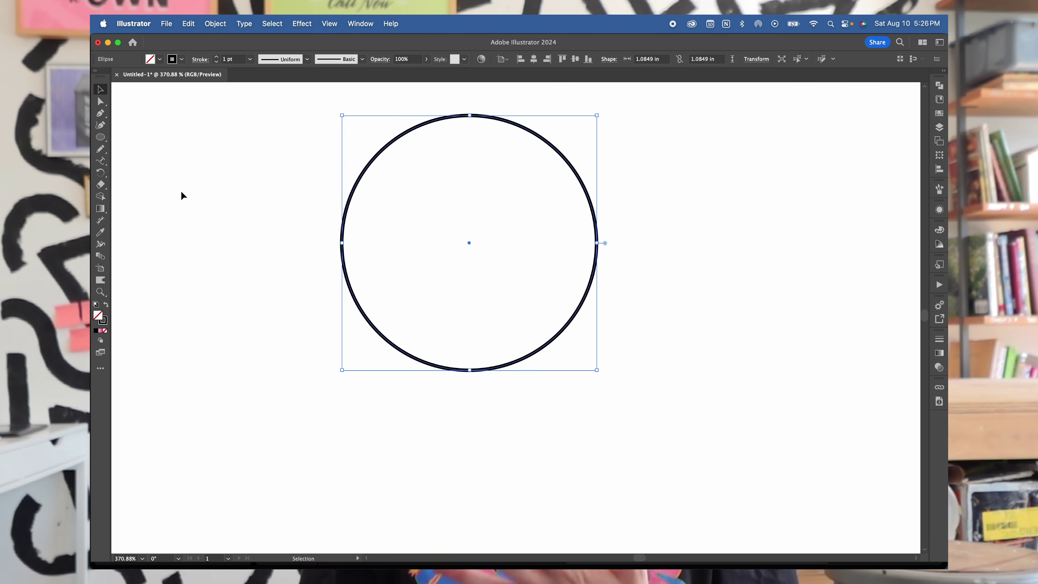
click(100, 160)
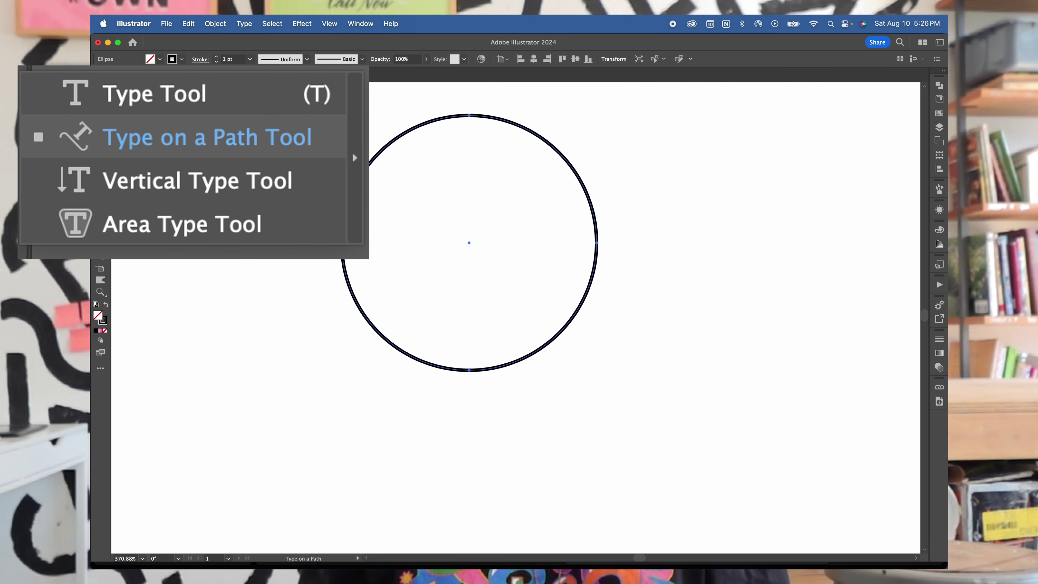
click(191, 174)
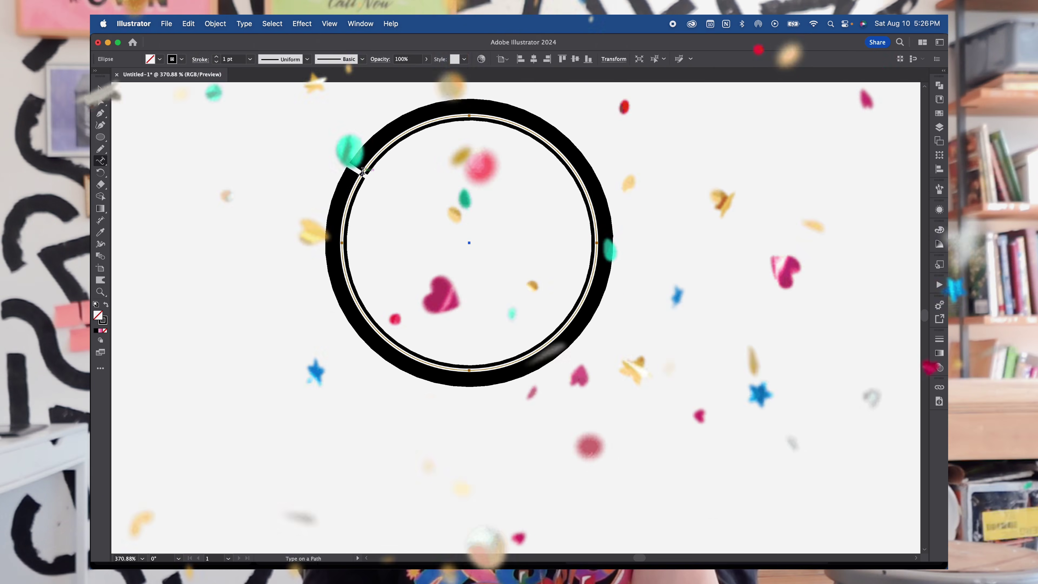
click(363, 171)
text(wow!)
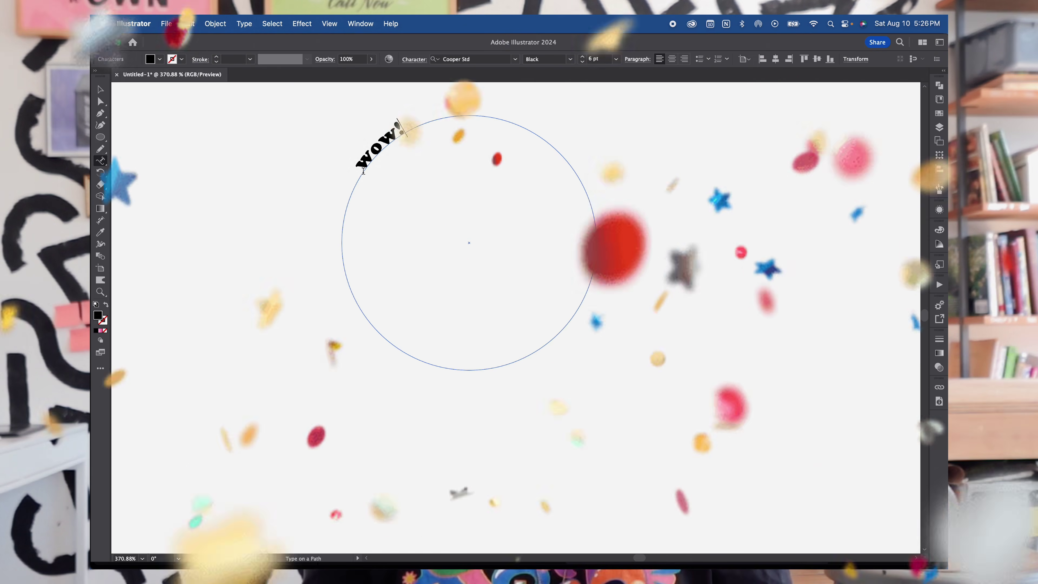
text( Look at that! I created type on a path! yayyyyyyyyyy!)
- Move the path text to the circle's upper right and flip it to run the other way
key(Escape)
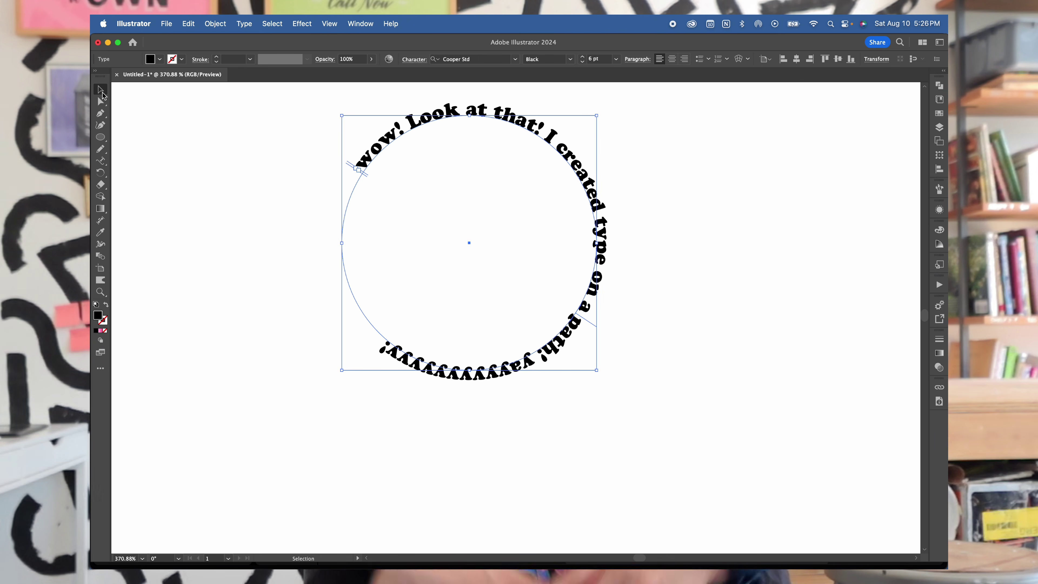
drag(364, 173, 395, 311)
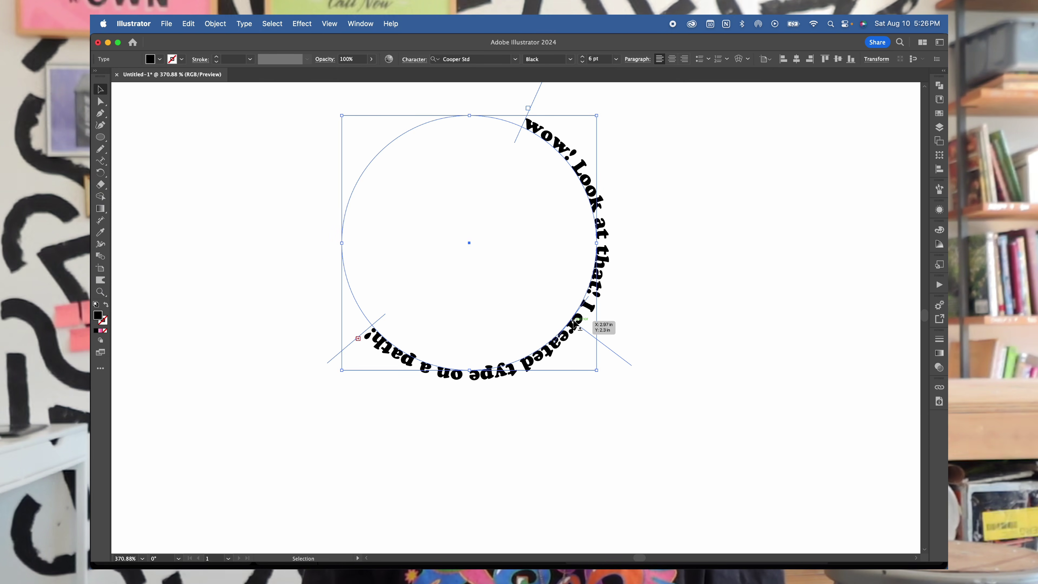
drag(584, 316, 568, 320)
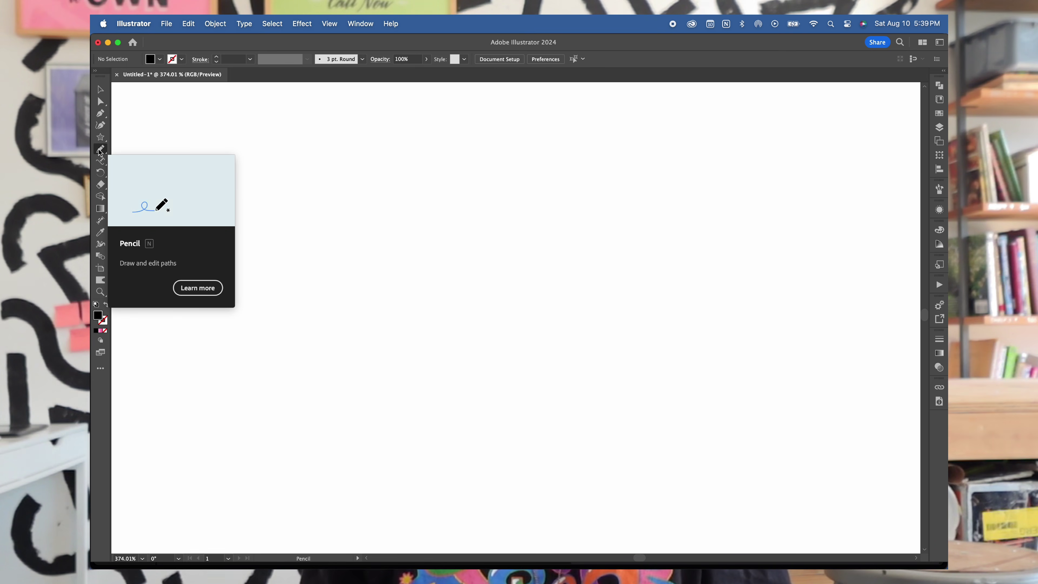
- Draw a freehand blob and reset it to default fill and stroke
mouse_move(326, 298)
mouse_down()
mouse_move(257, 262)
mouse_move(278, 180)
mouse_up()
key(d)
click(100, 163)
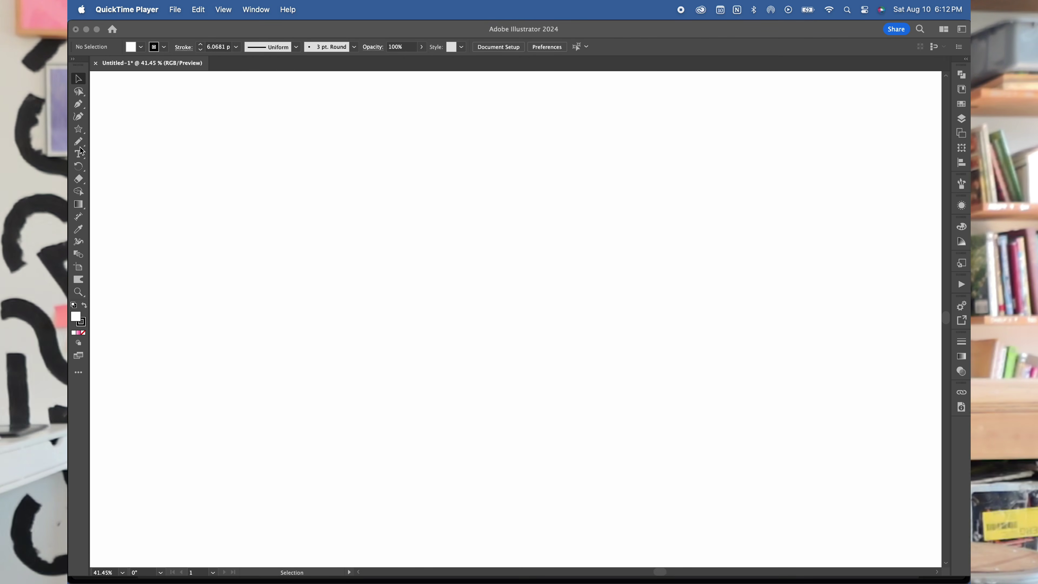
click(80, 143)
- Draw a long wavy Pencil line, run placeholder text along it, and move it up the page
click(80, 143)
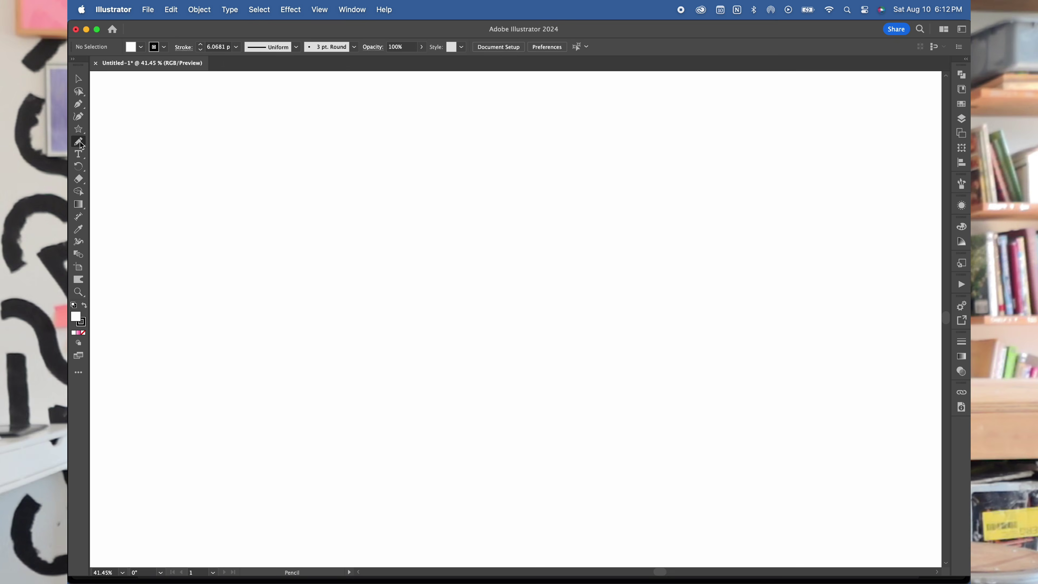
mouse_move(349, 281)
mouse_down()
mouse_move(528, 271)
mouse_move(658, 238)
mouse_up()
drag(78, 154, 109, 166)
click(255, 273)
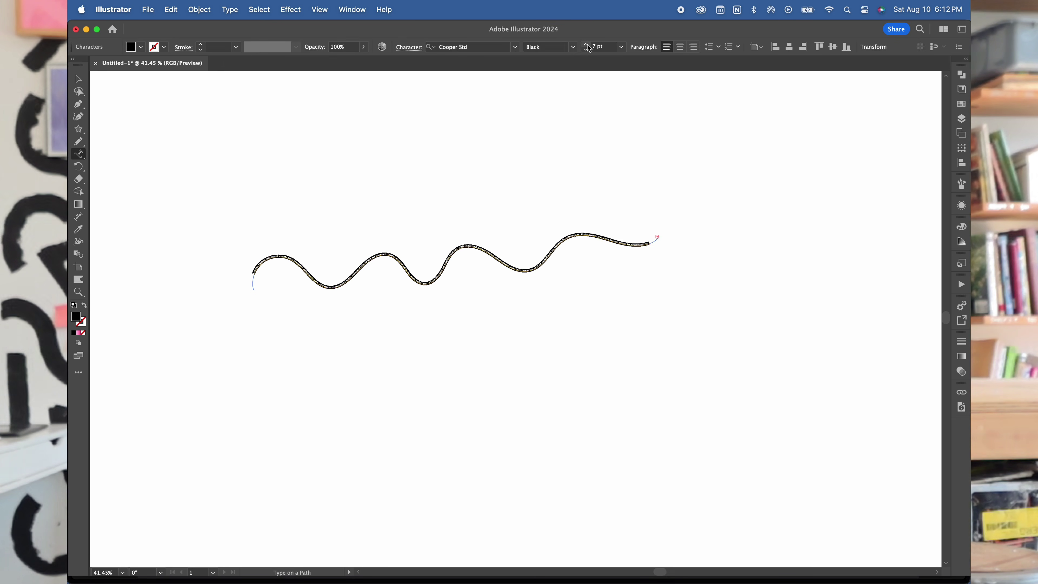
key(Escape)
click(171, 193)
drag(329, 291, 322, 187)
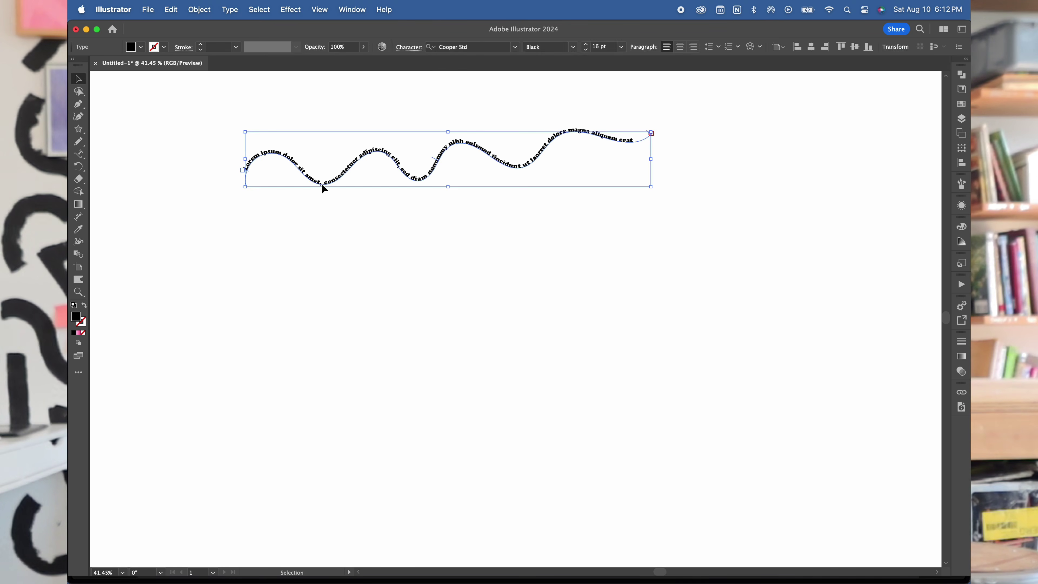
- Paste the handwritten 'hey' path and position it below the wavy text
click(315, 315)
key(cmd+v)
drag(452, 332, 378, 326)
click(305, 332)
drag(339, 360, 321, 331)
click(320, 332)
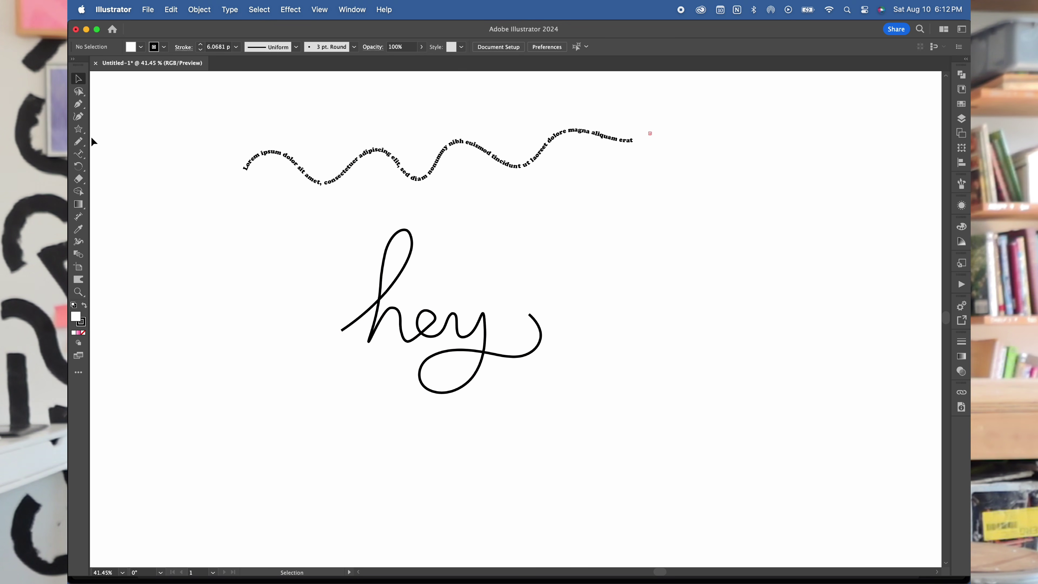
- Run placeholder text along the 'hey' path with the Type on a Path tool
click(79, 154)
click(342, 329)
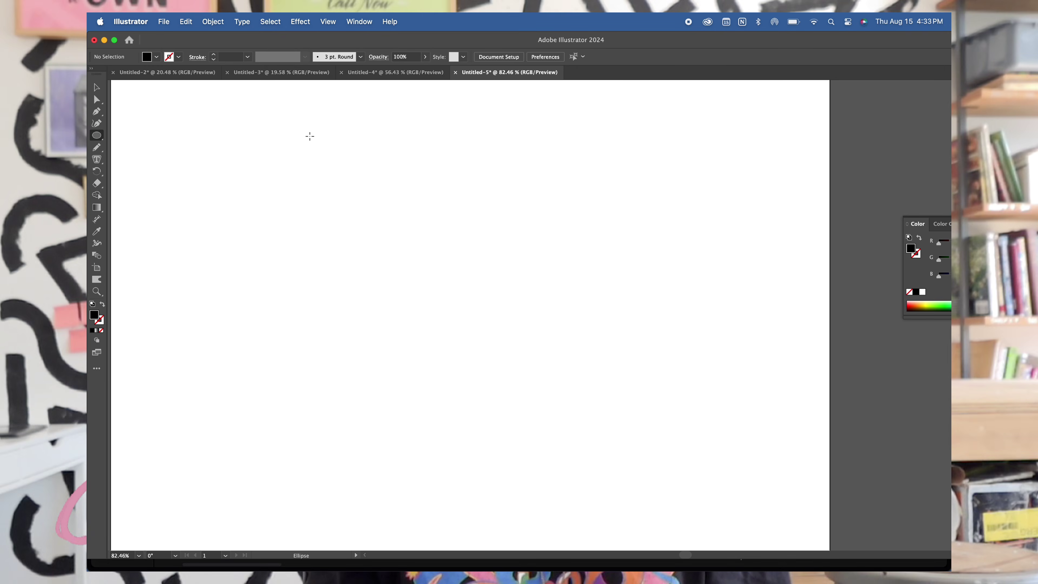
- Draw a circle with white fill and a black outline
drag(310, 137, 527, 353)
click(92, 304)
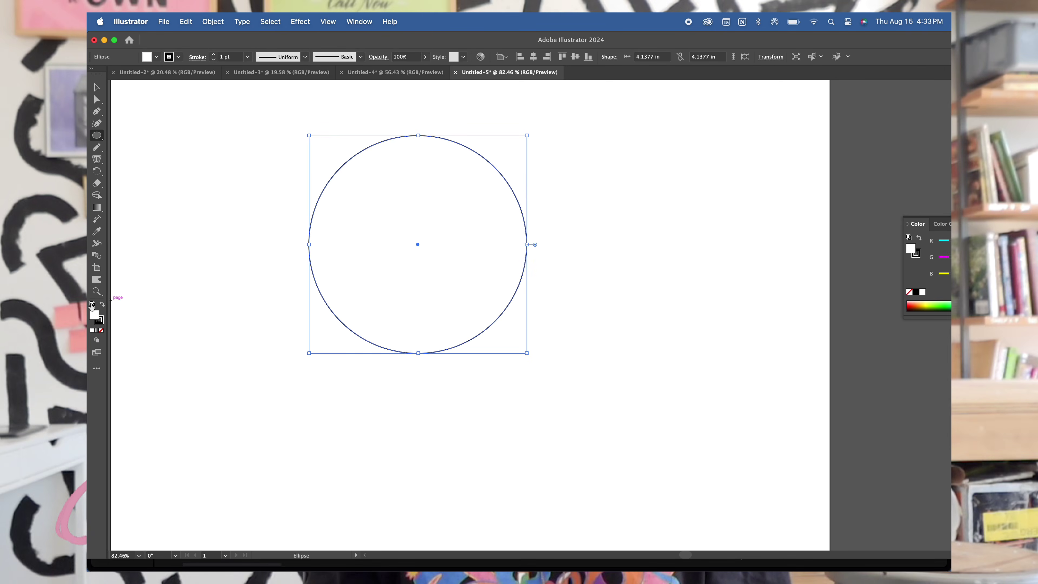
click(99, 161)
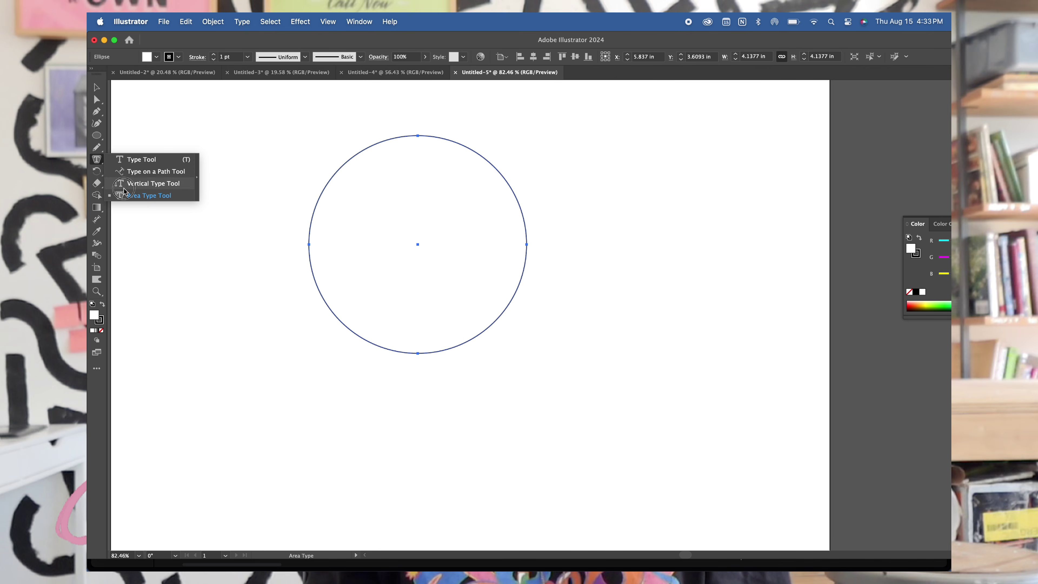
- Open the full tools list and point out the Touch Type tool
key(t)
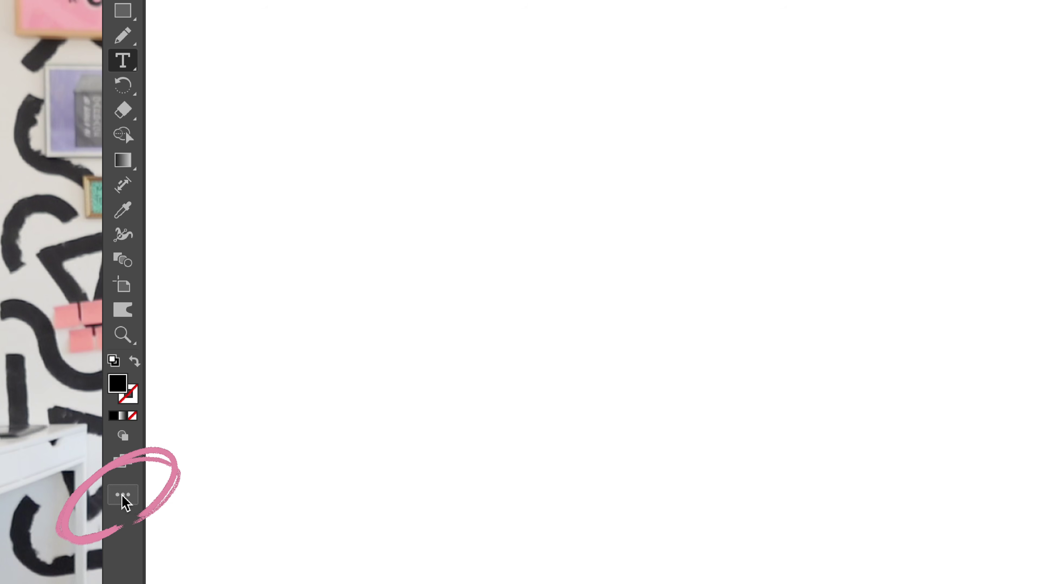
click(123, 496)
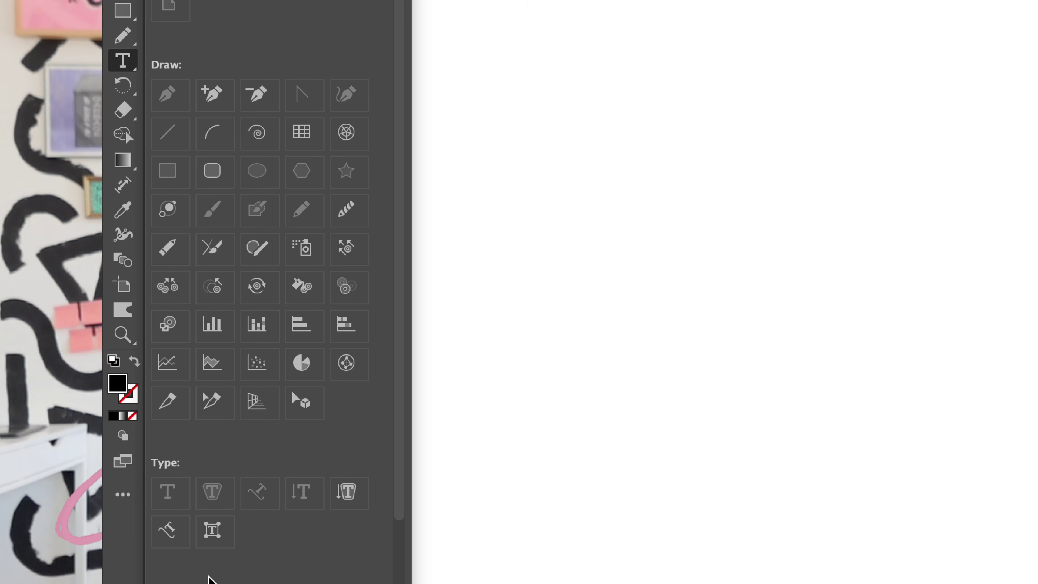
scroll(209, 579, down, 10)
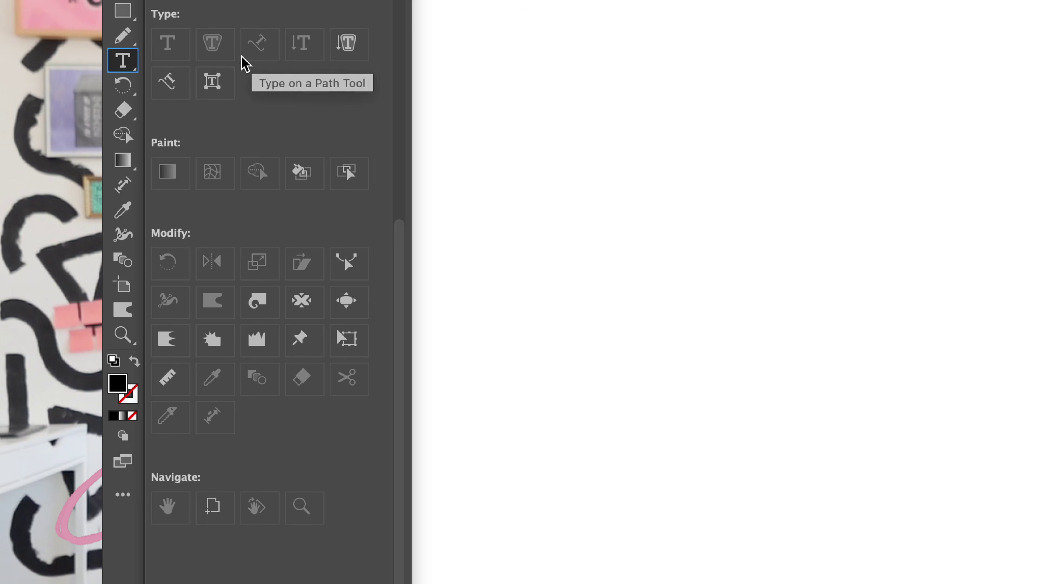
drag(213, 91, 121, 78)
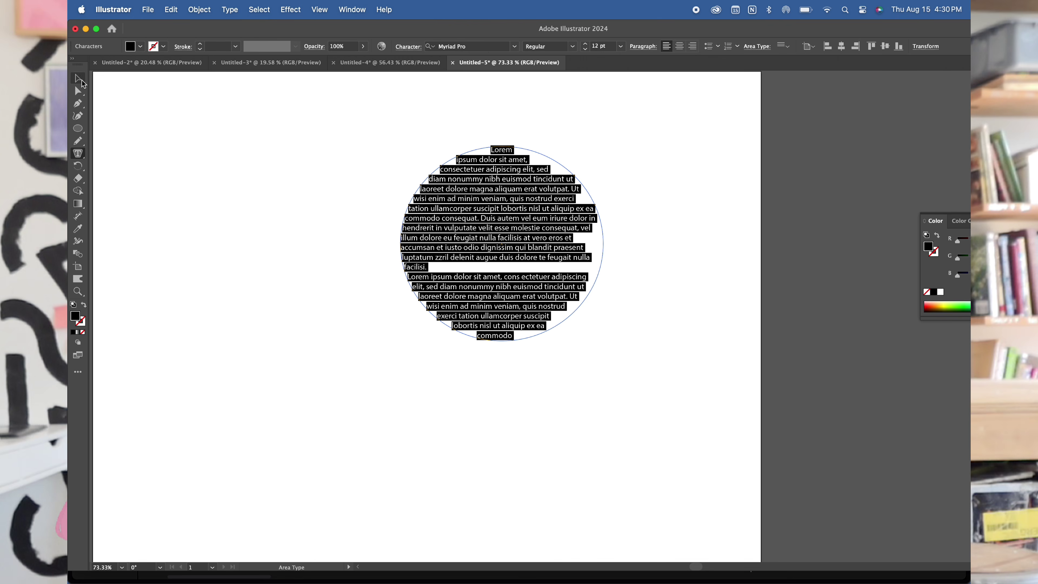
- Select the area text and dismiss the warning about placing text in the circle
click(81, 81)
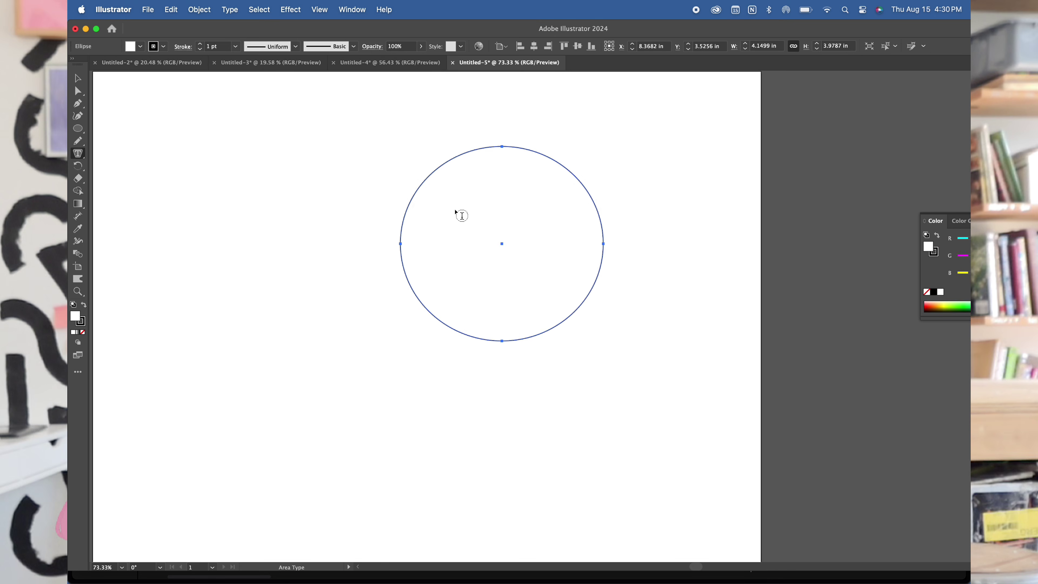
click(462, 216)
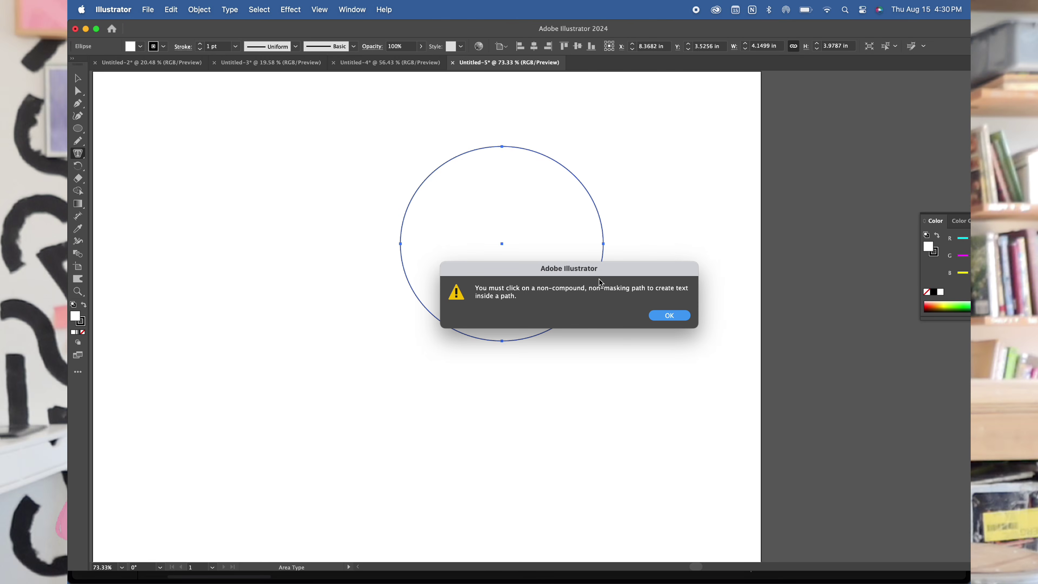
click(670, 315)
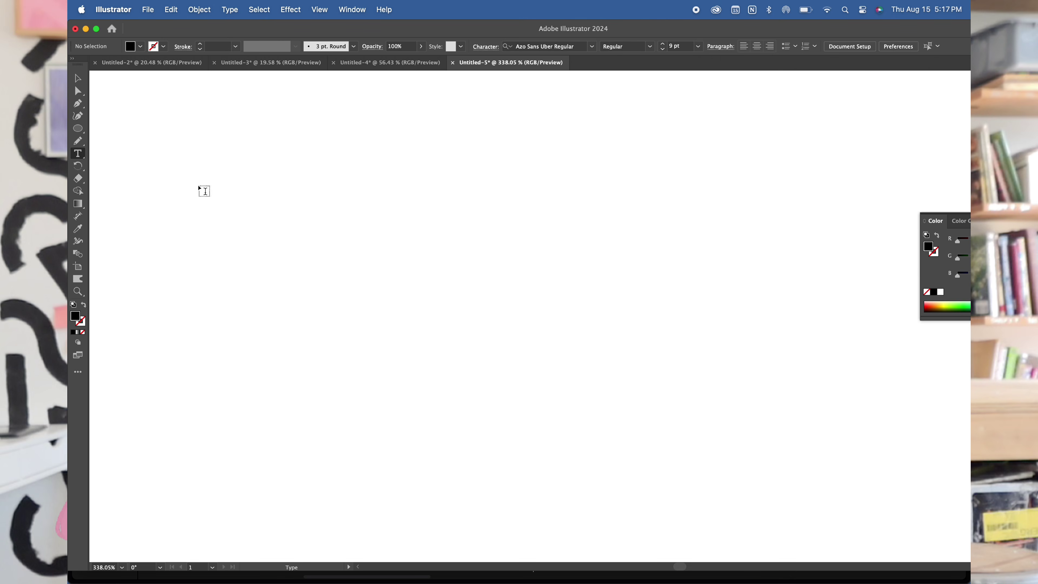
click(325, 221)
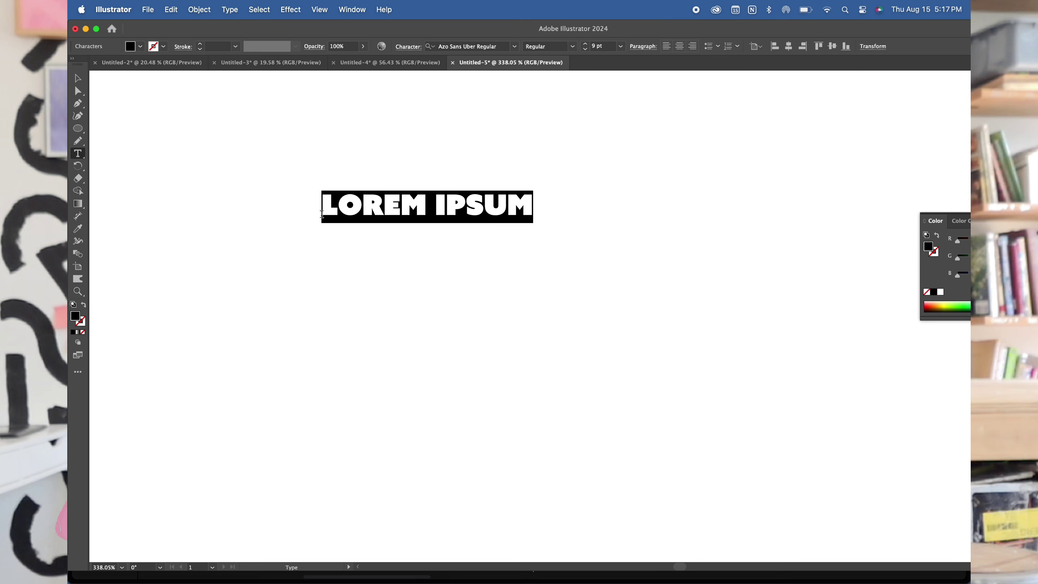
- Scale LOREM IPSUM up to about 16 pt and retype it as the spaced letters A O R
click(78, 77)
drag(427, 223, 426, 245)
double_click(405, 225)
key(super+a)
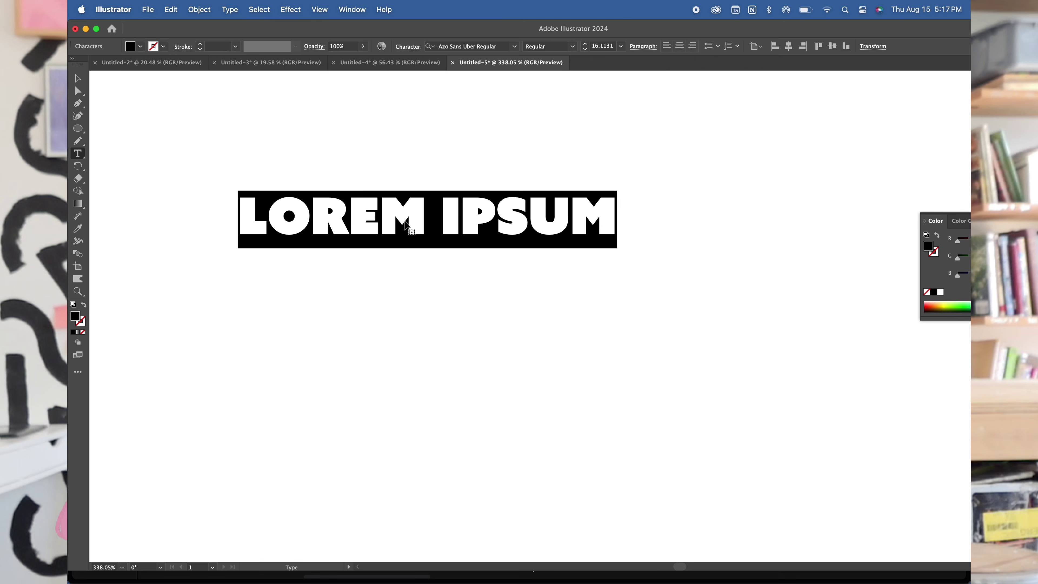
text(A O R)
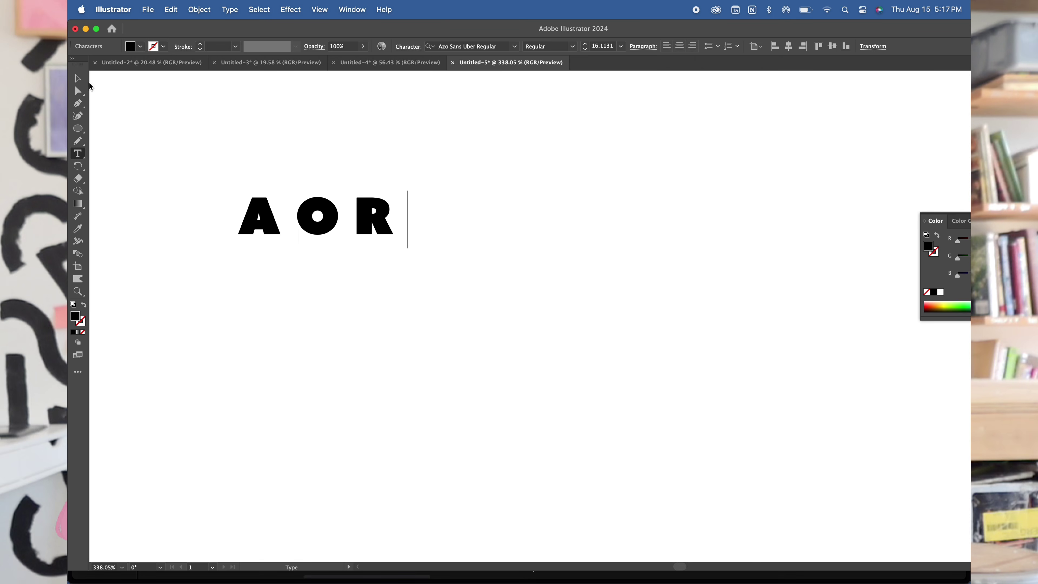
click(78, 78)
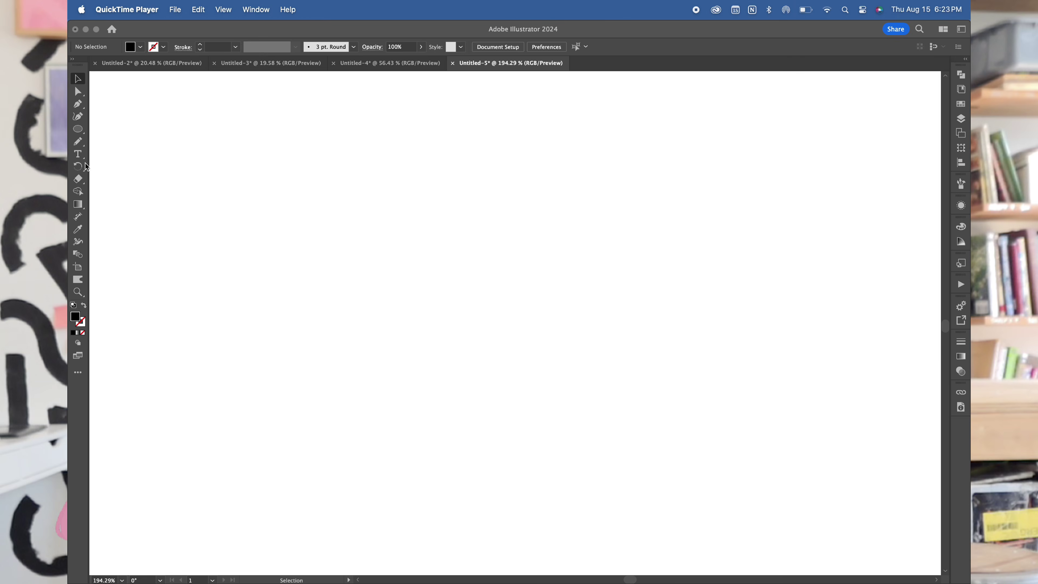
- Place Lorem ipsum placeholder text and scale it much larger
click(78, 154)
click(291, 205)
key(Escape)
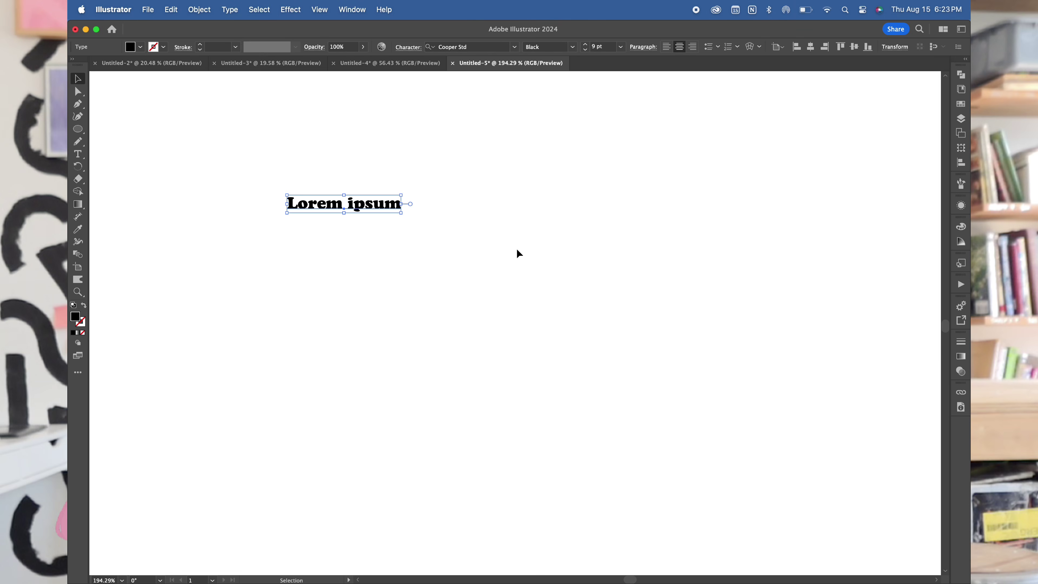
drag(401, 213, 698, 313)
drag(642, 249, 620, 261)
- Retype the placeholder as 'Create' and move the word left
double_click(620, 261)
key(super+a)
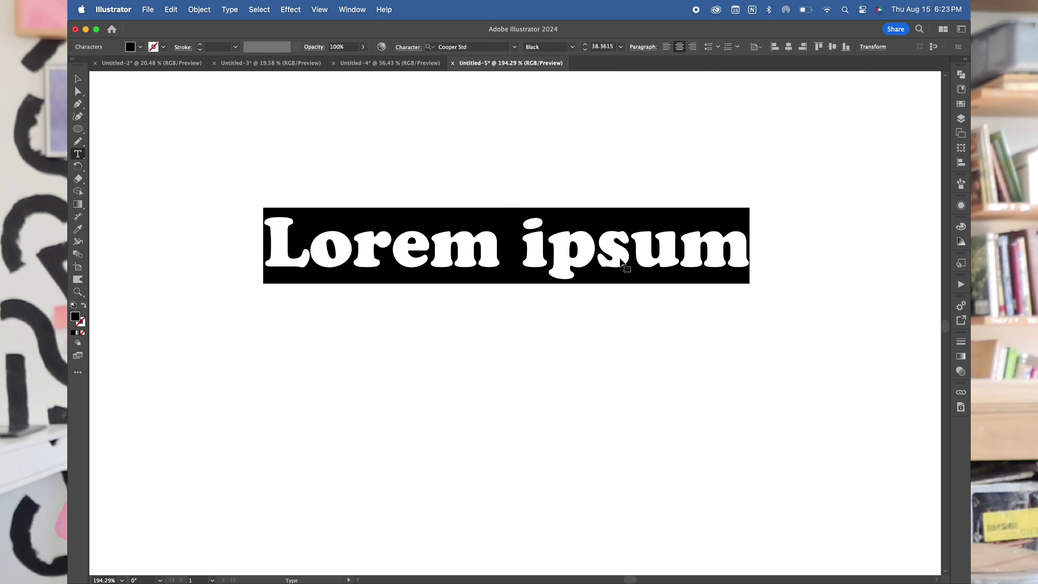
text(Create)
key(Escape)
drag(531, 254, 445, 252)
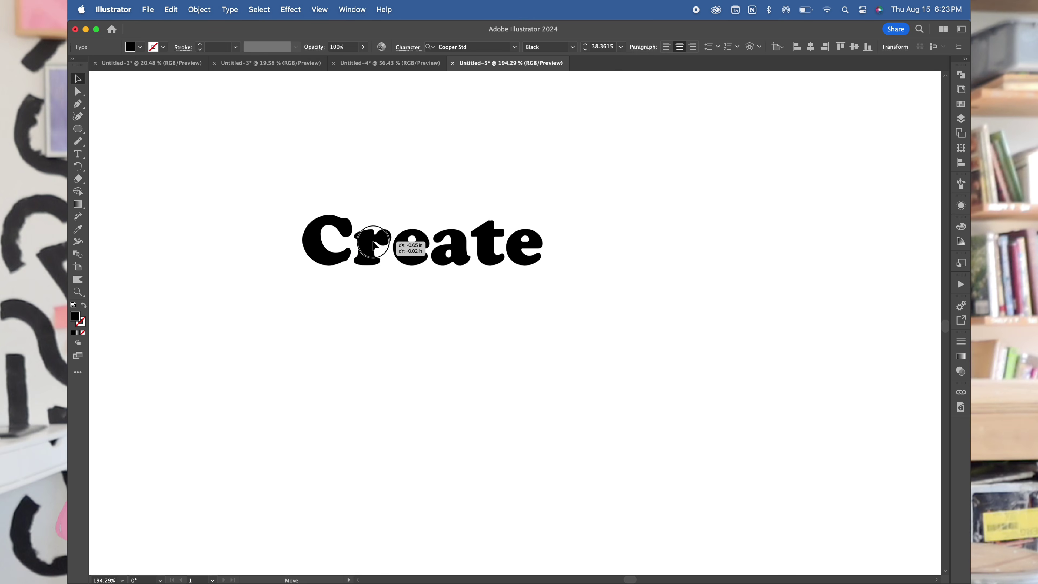
drag(85, 157, 135, 204)
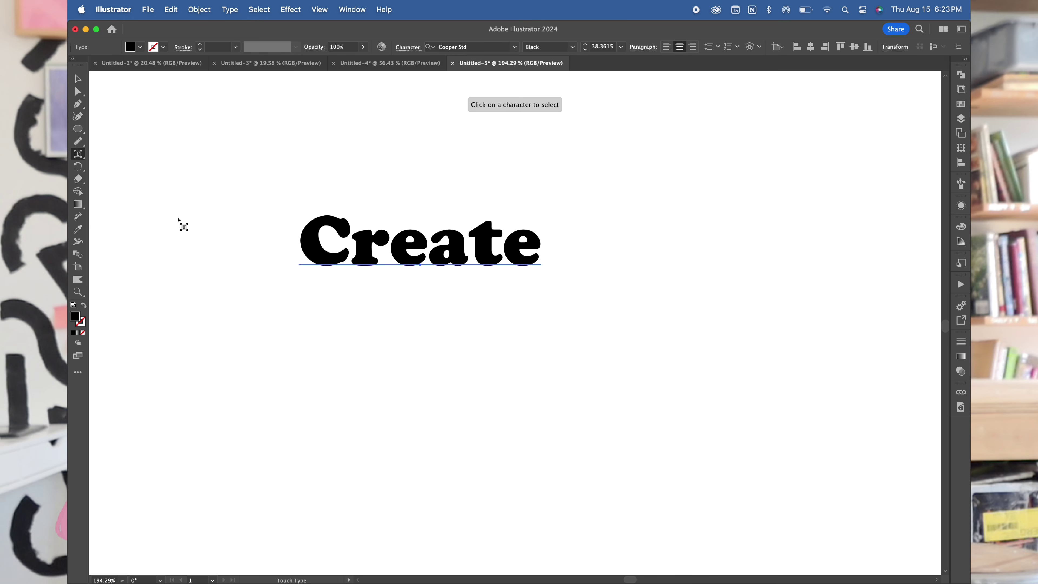
- Enlarge and raise the C, drop the e below the baseline, and tilt the a of Create
click(326, 259)
drag(329, 218, 355, 209)
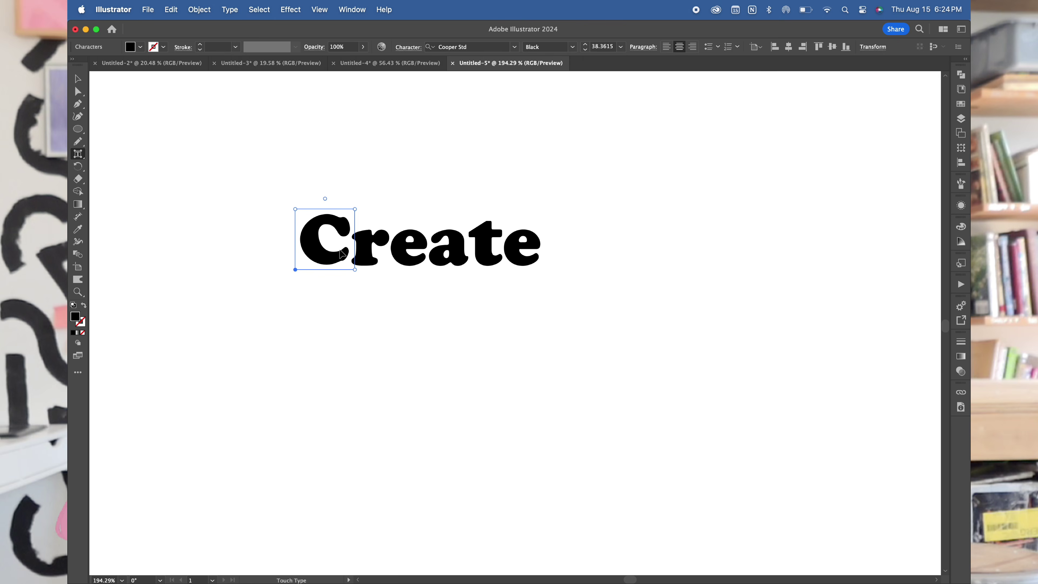
drag(338, 256, 340, 254)
click(368, 243)
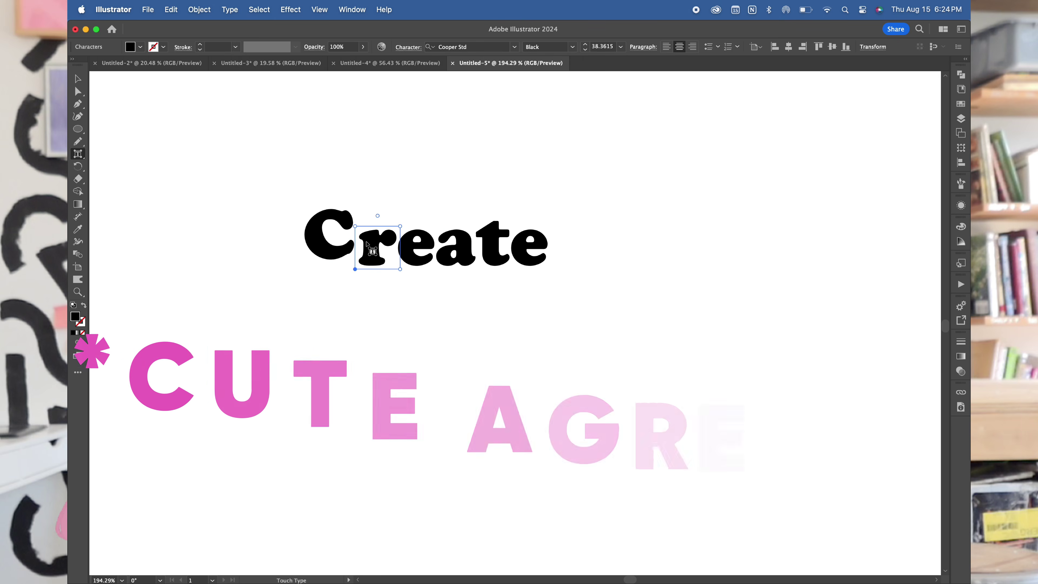
drag(404, 250, 398, 257)
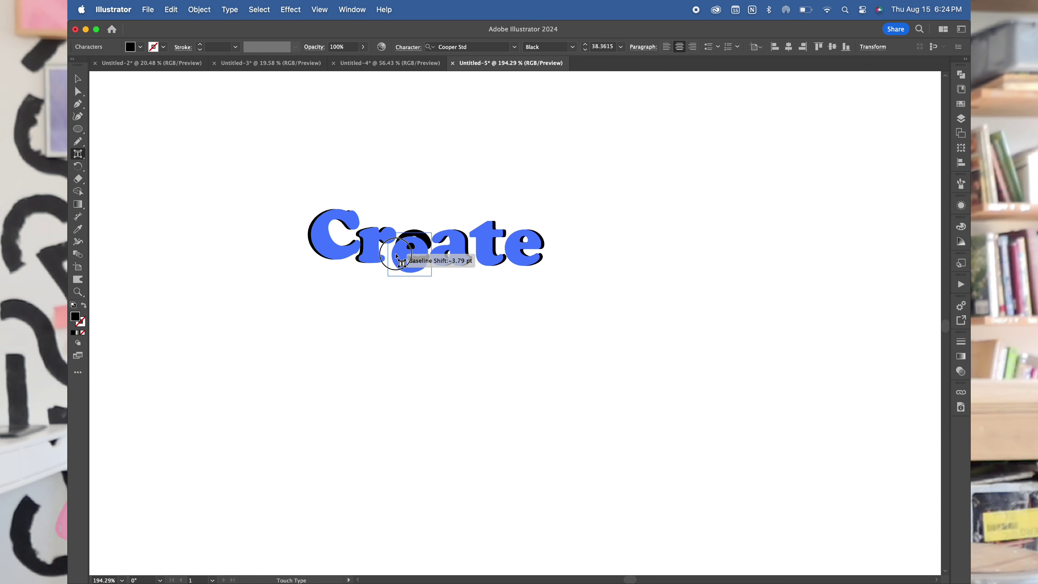
click(447, 246)
drag(447, 214, 514, 246)
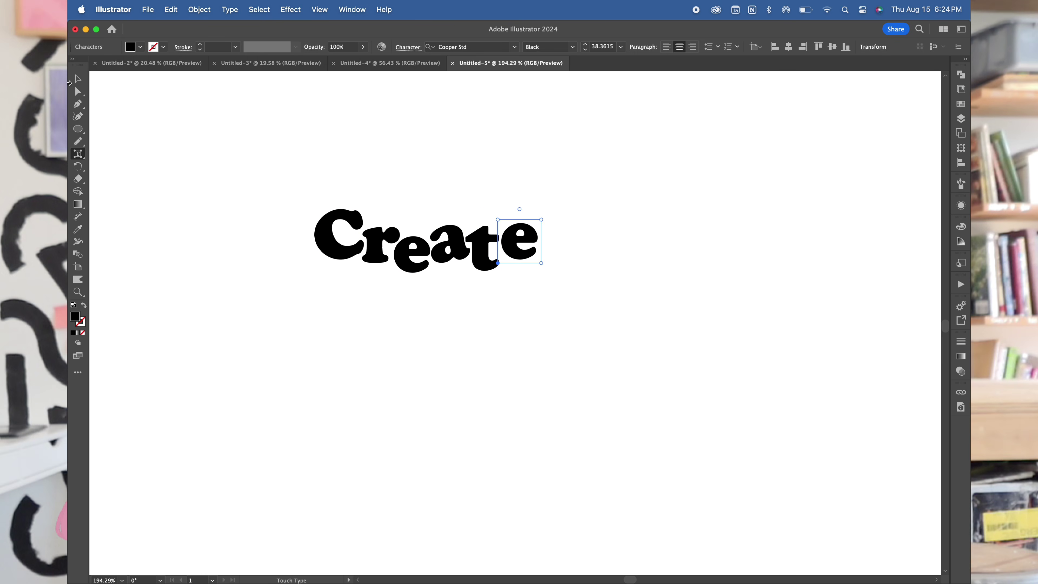
- Copy Create straight above and retype the copy as 'Camera'
click(77, 78)
click(254, 336)
click(399, 261)
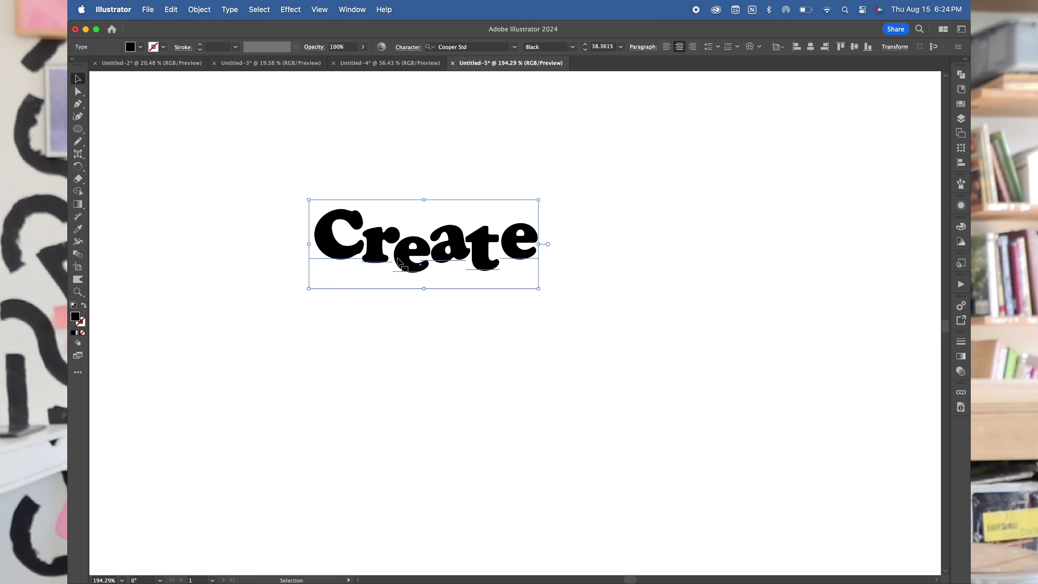
drag(399, 261, 401, 233)
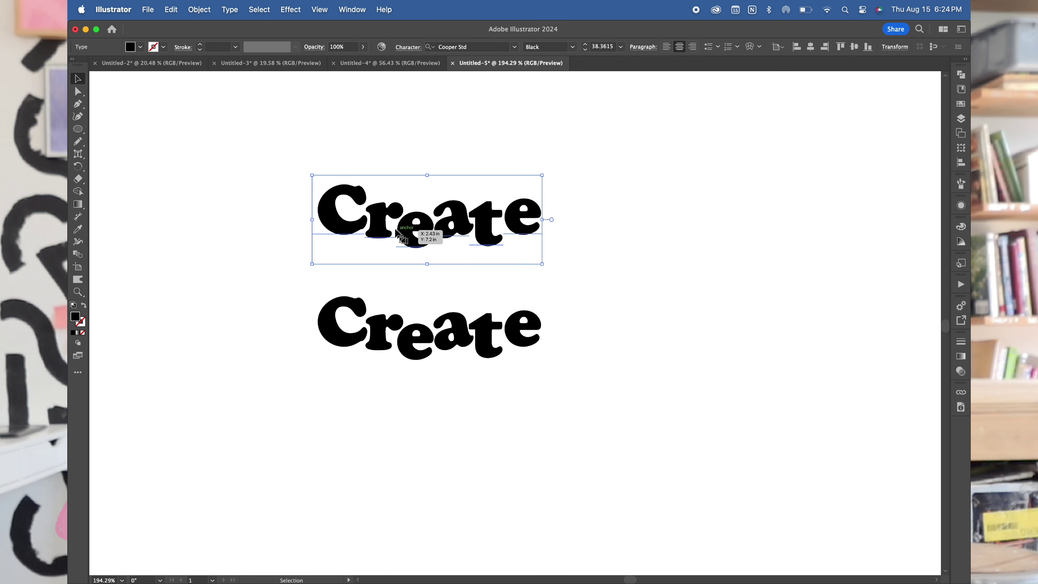
drag(370, 220, 647, 232)
text(am)
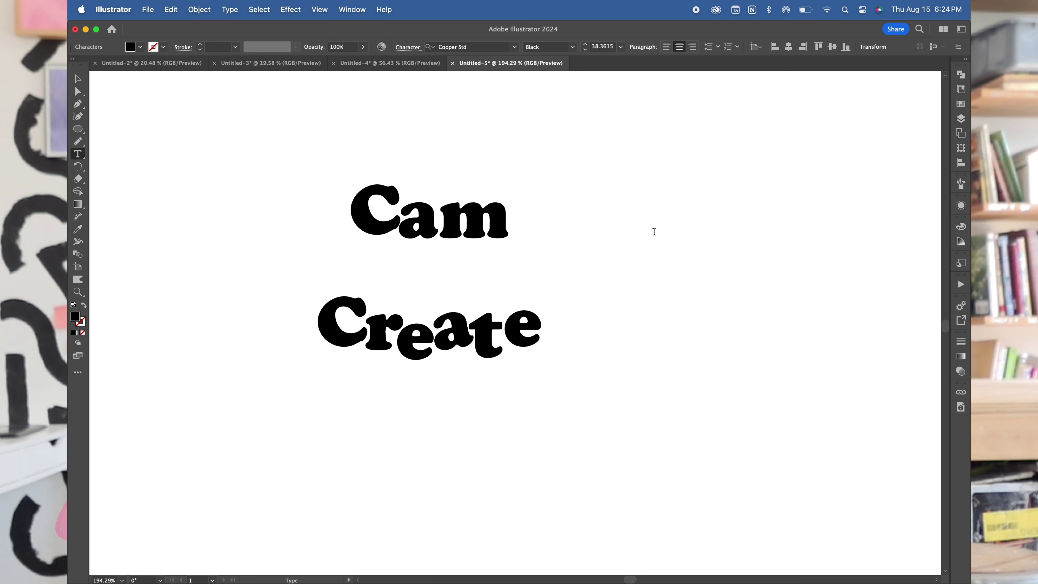
text(era)
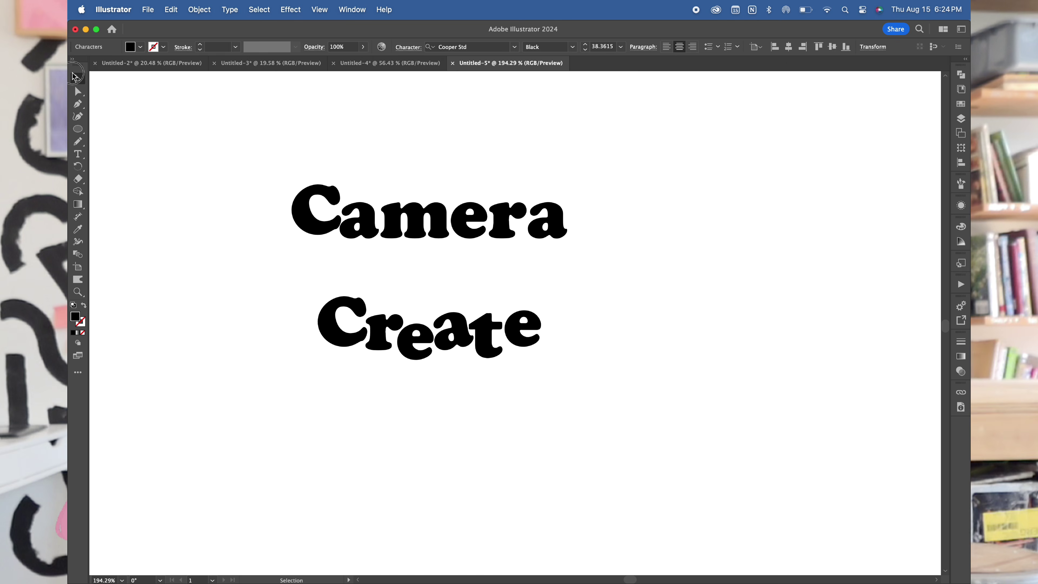
- Retype the lower word as 'Camera'
double_click(380, 342)
drag(402, 336, 367, 336)
text(a)
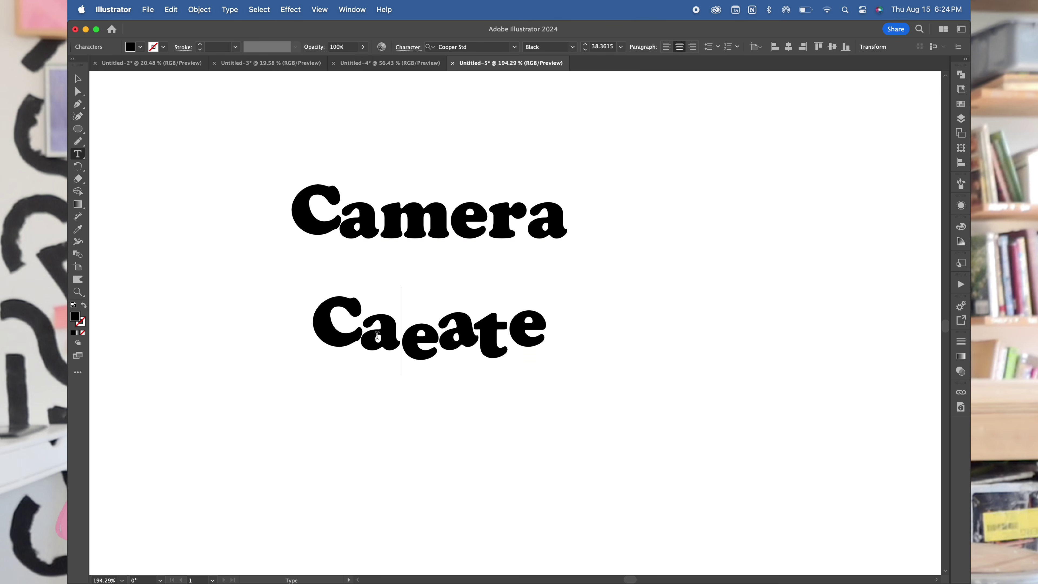
text(m)
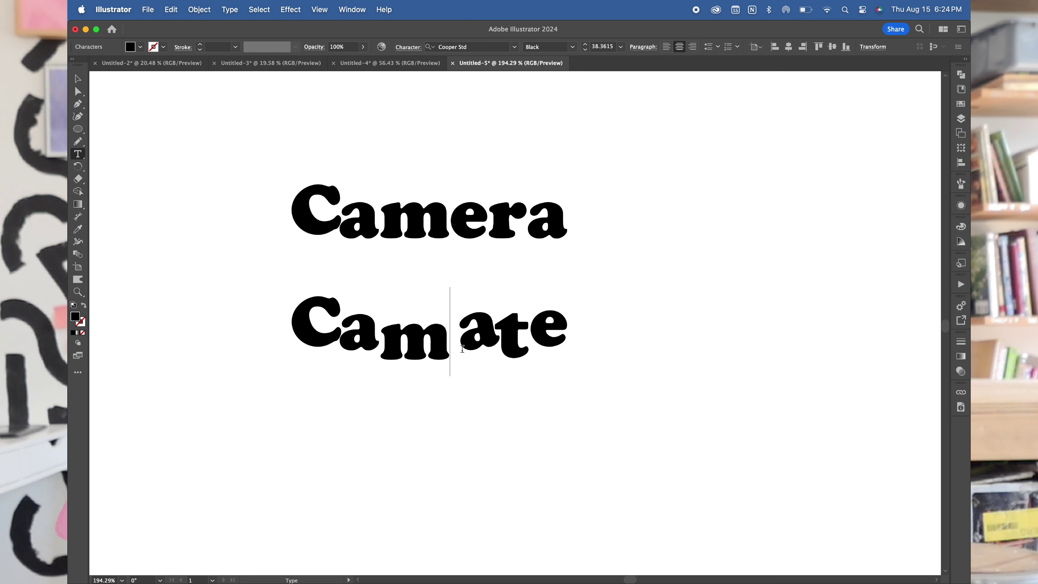
drag(451, 348, 481, 348)
text(e)
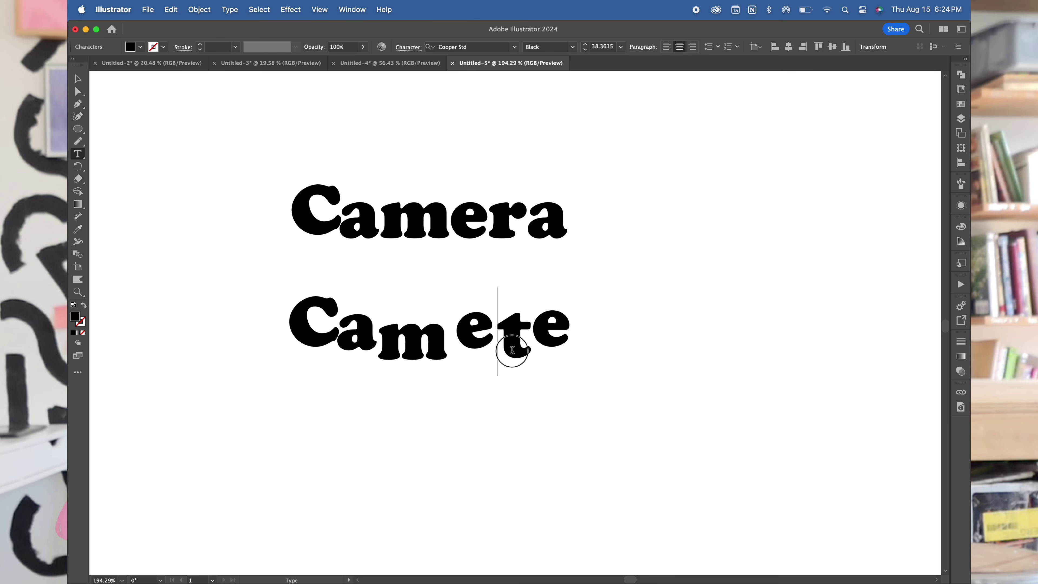
text(ra)
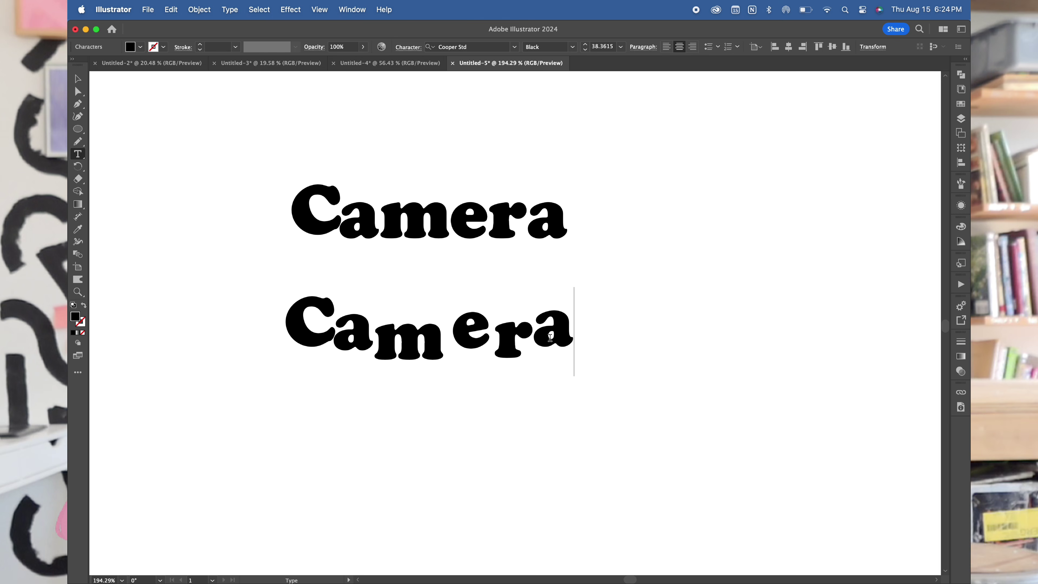
- Raise the a, rotate the m about 3° with a 6.26 pt baseline shift, and tilt the e
drag(77, 158, 125, 204)
click(355, 334)
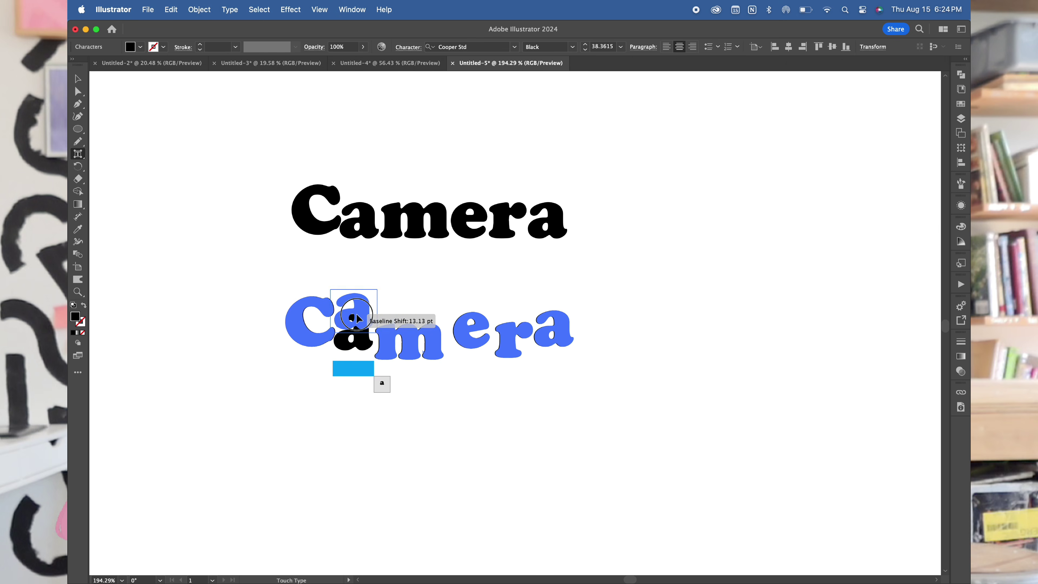
drag(357, 319, 357, 318)
click(385, 321)
drag(410, 295, 406, 294)
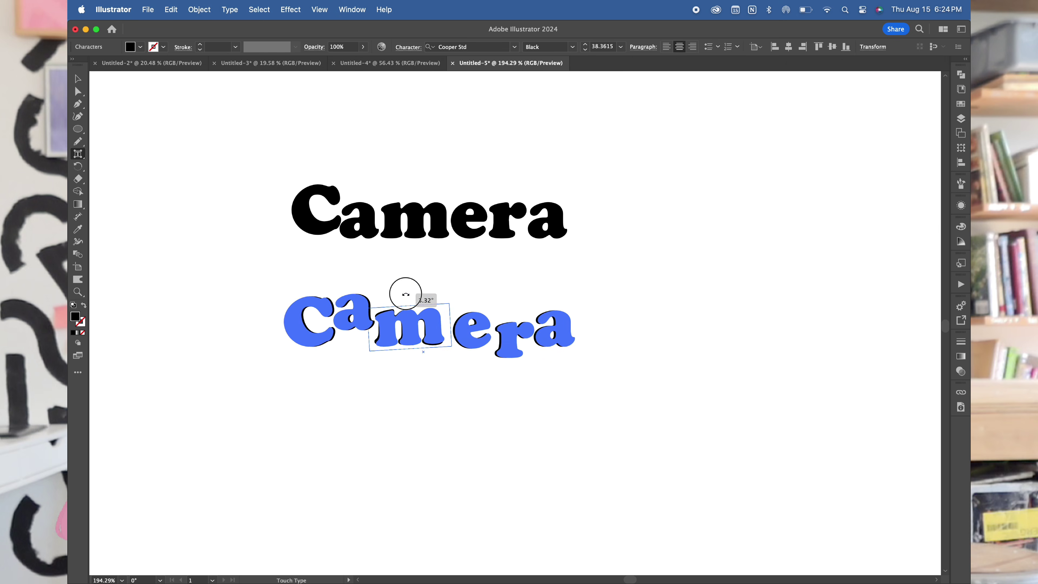
drag(396, 335, 385, 327)
drag(470, 329, 451, 324)
- Enlarge the final a of Camera and retype the top word as '123'
click(368, 383)
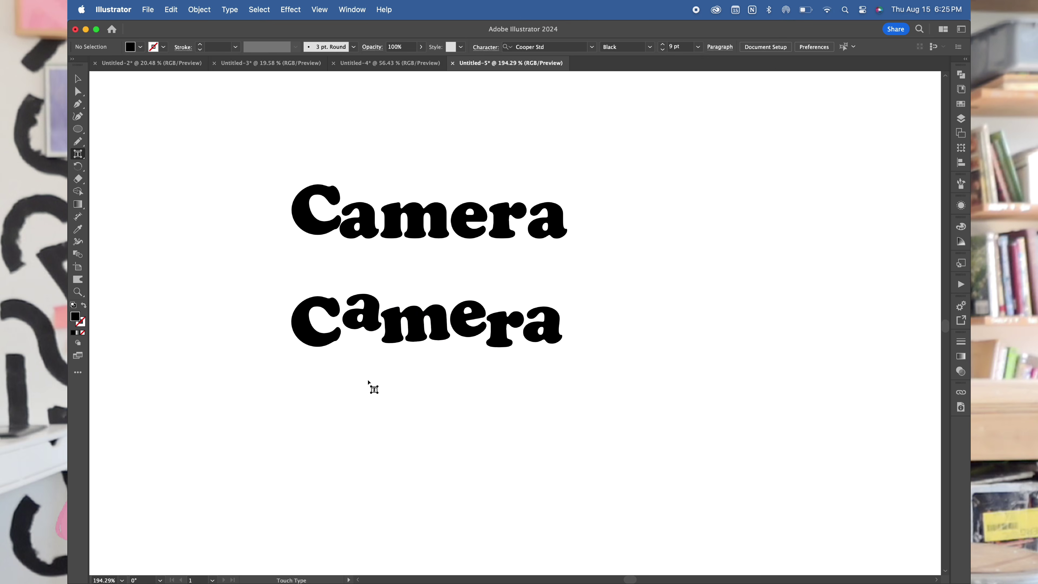
click(536, 329)
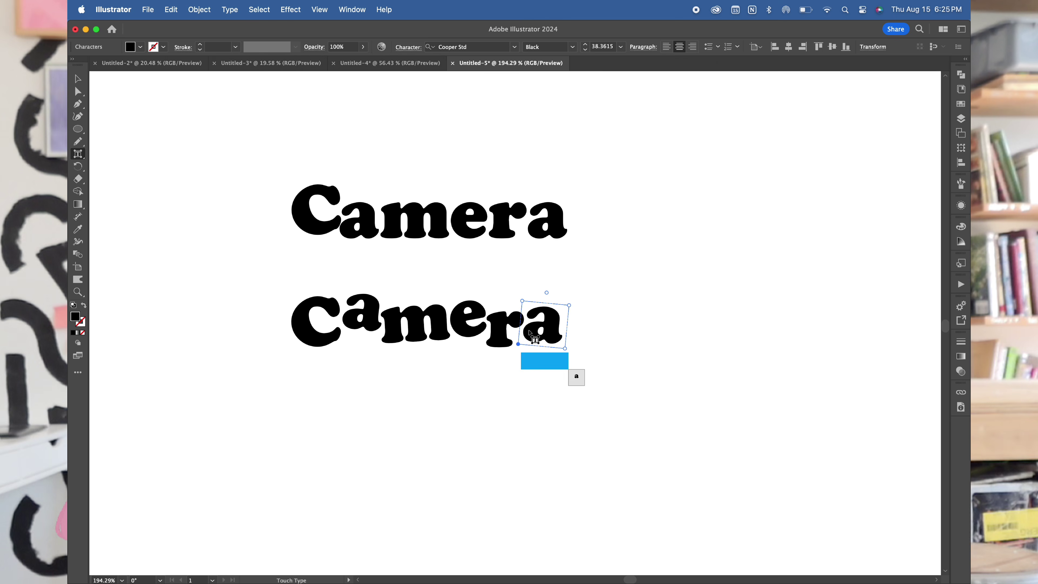
drag(563, 303, 599, 257)
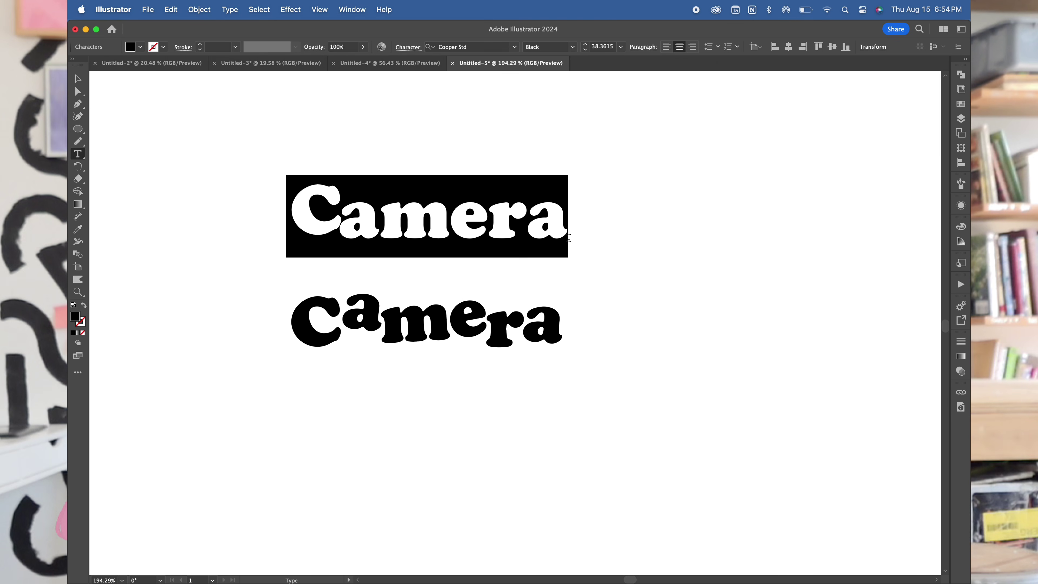
text(123)
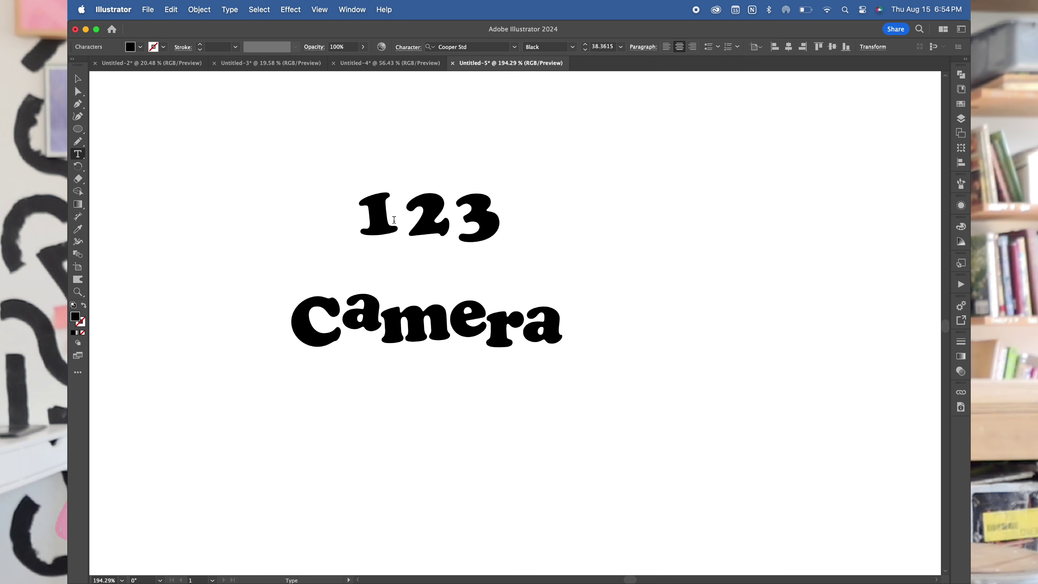
- Select the 1 and then the 2 in '123' to view their alternate glyphs
click(376, 225)
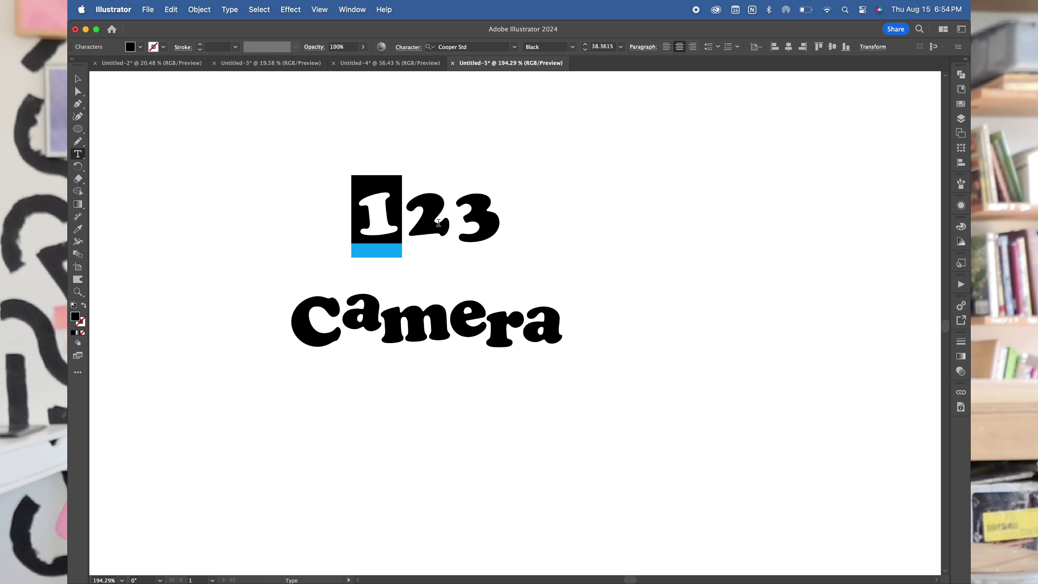
click(410, 221)
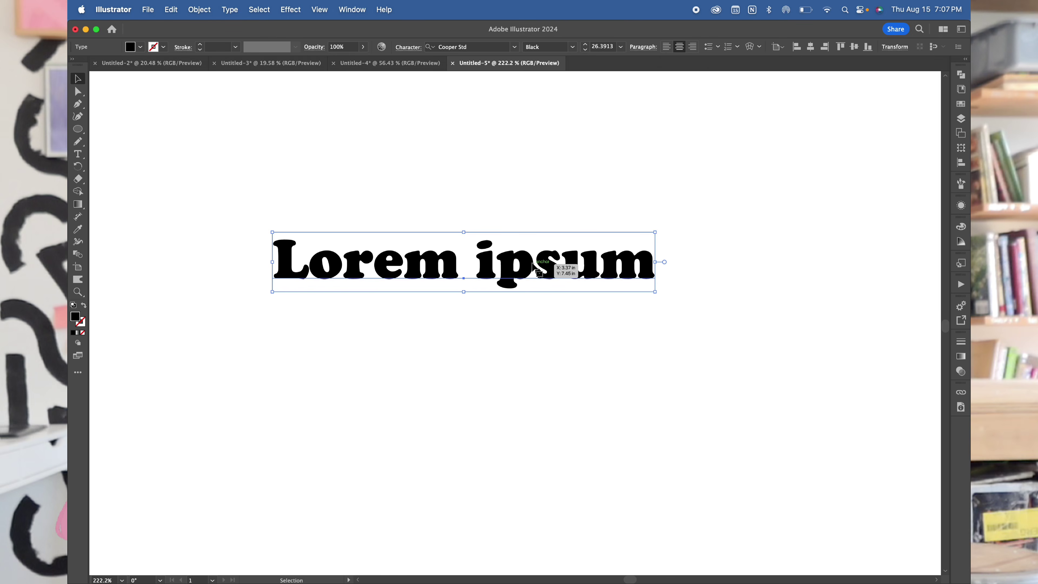
- Open the Glyphs panel and move it clear of the Lorem ipsum text
click(230, 10)
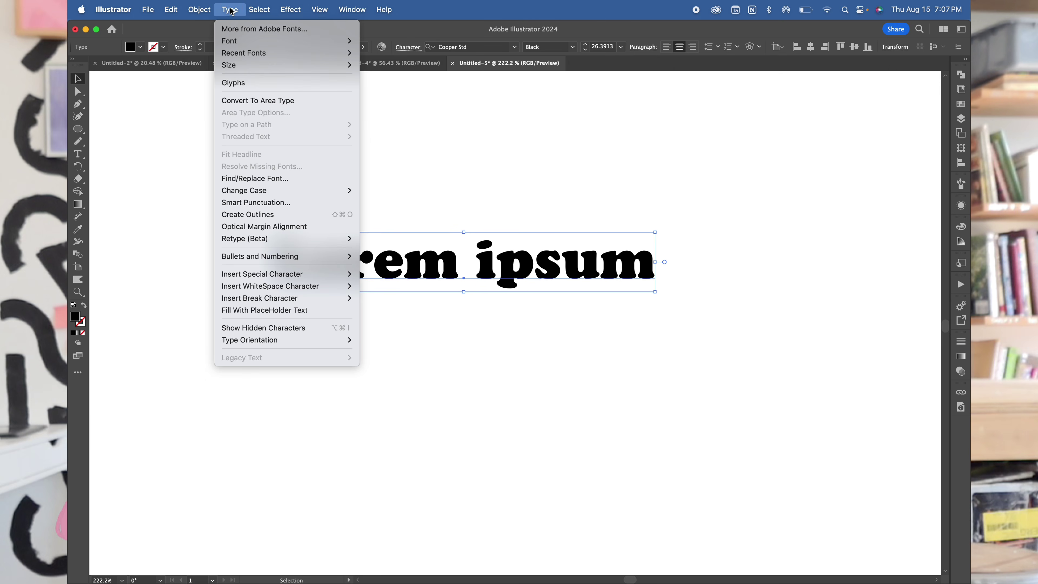
click(260, 83)
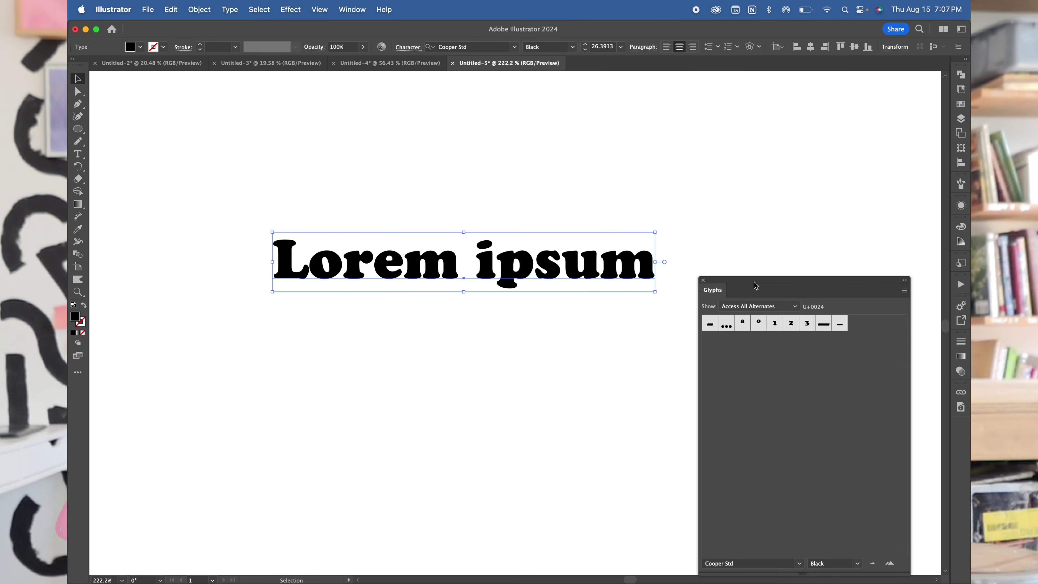
drag(755, 285, 191, 173)
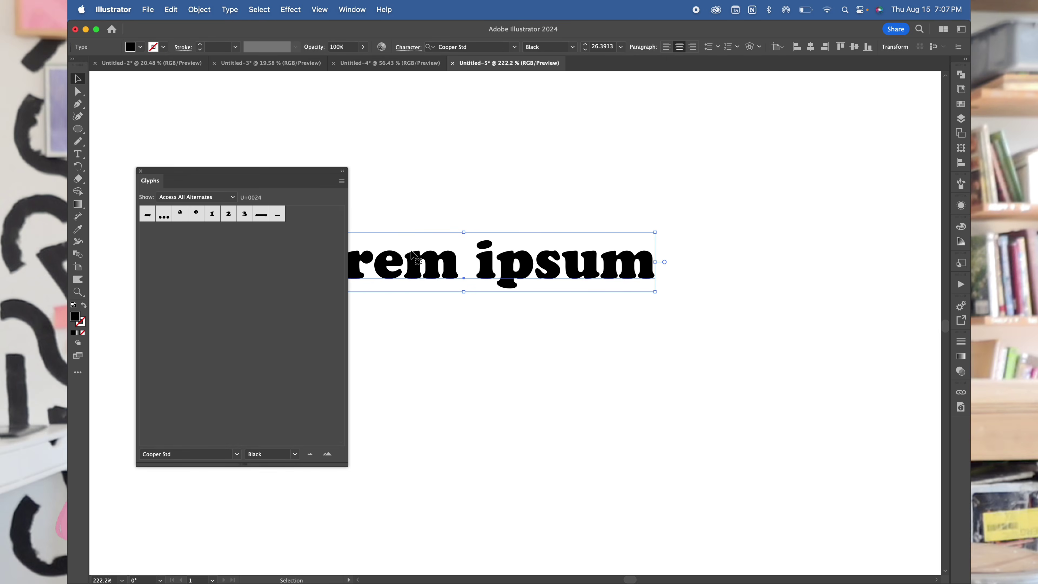
drag(413, 268, 543, 307)
- Show every Viktor Script glyph and insert a decorative ornament into the text
click(203, 197)
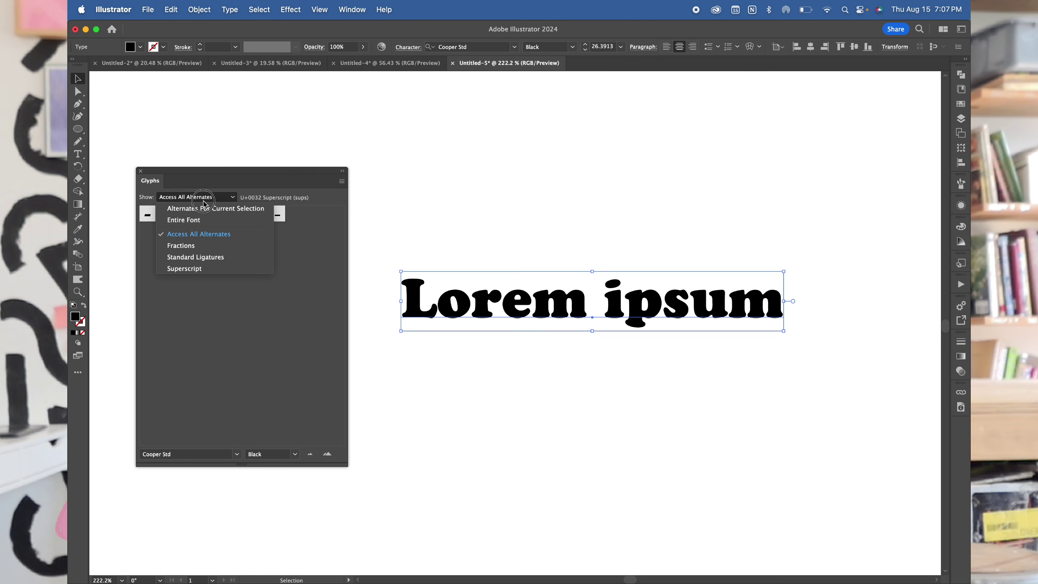
click(192, 220)
scroll(233, 229, down, 5)
click(234, 171)
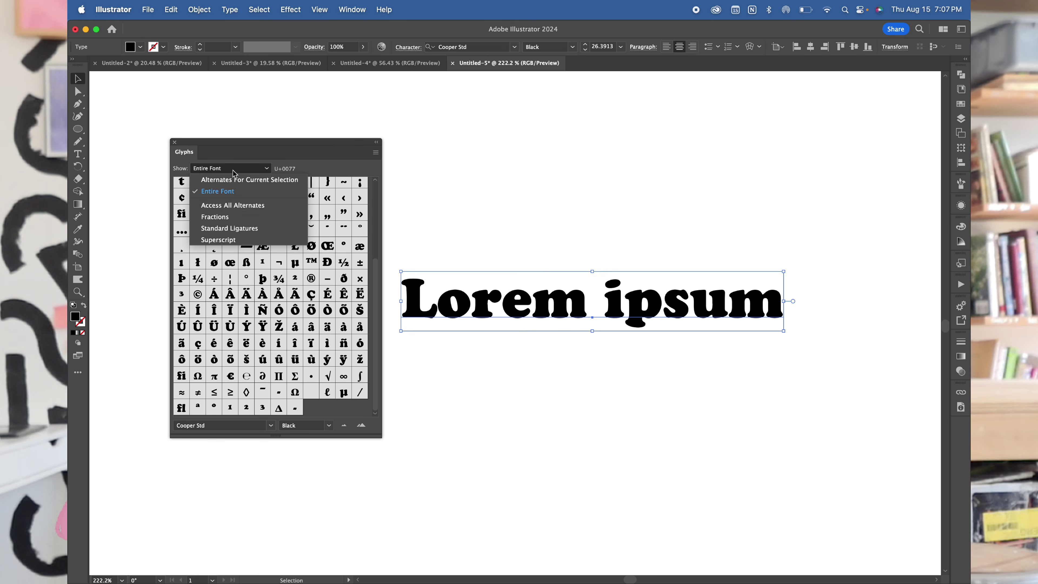
click(233, 206)
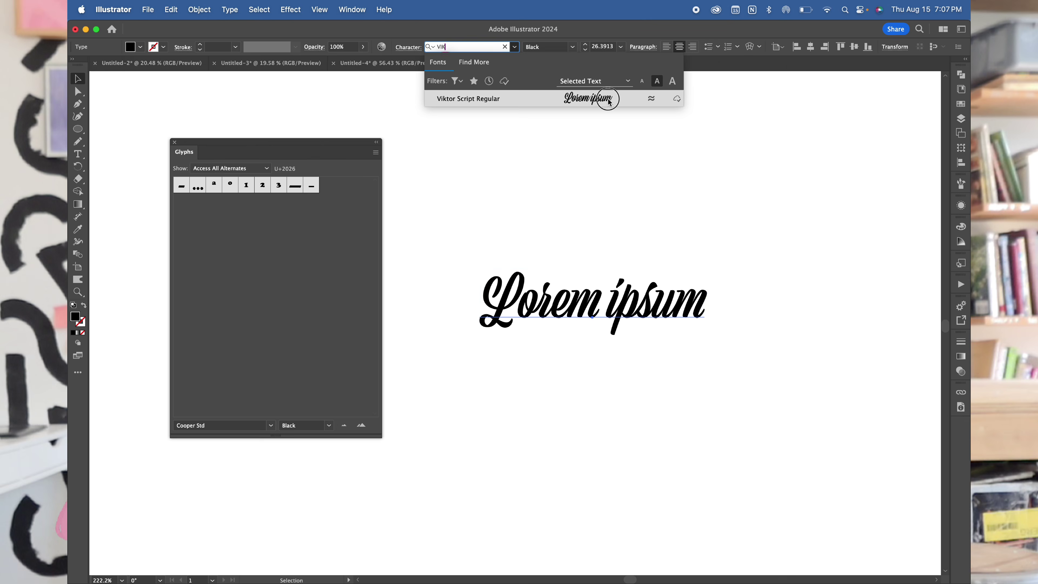
click(604, 98)
click(244, 169)
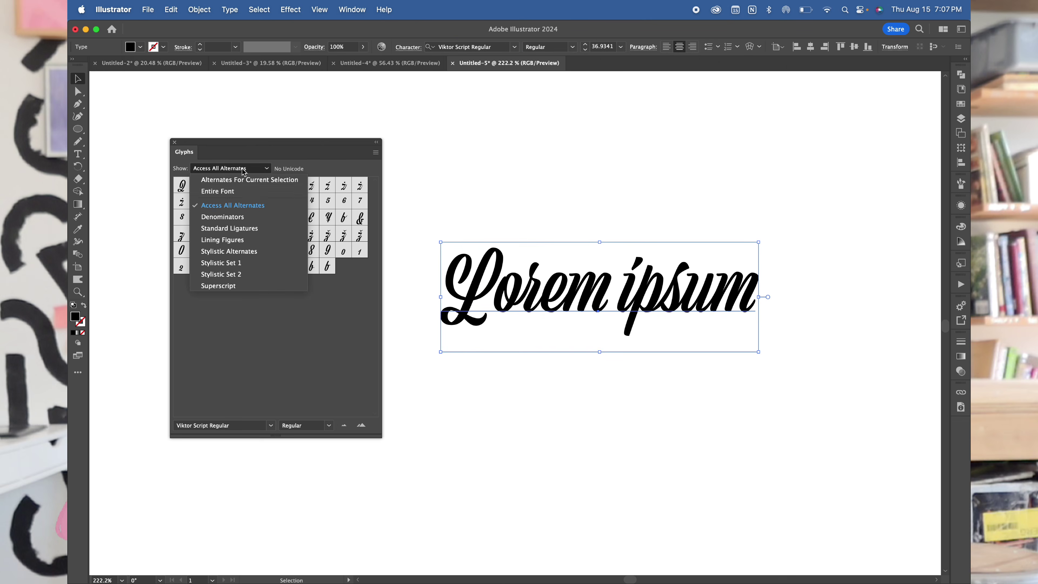
click(243, 192)
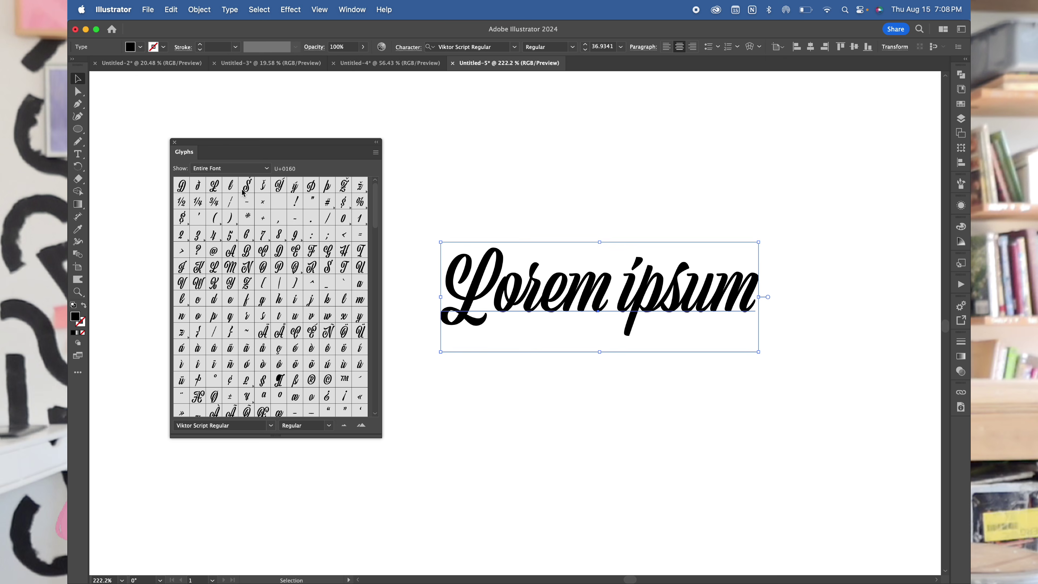
scroll(263, 313, down, 10)
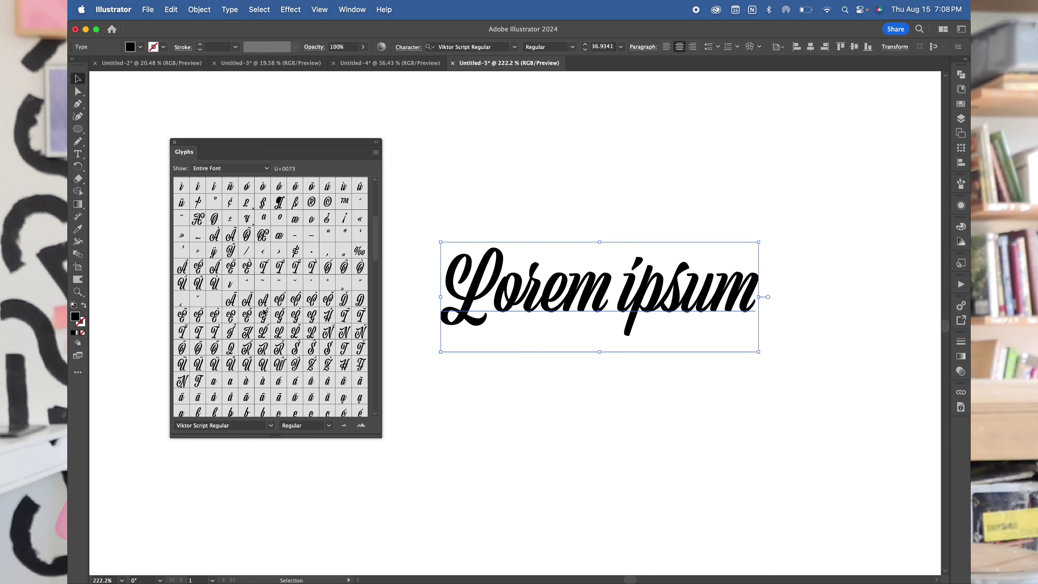
double_click(750, 294)
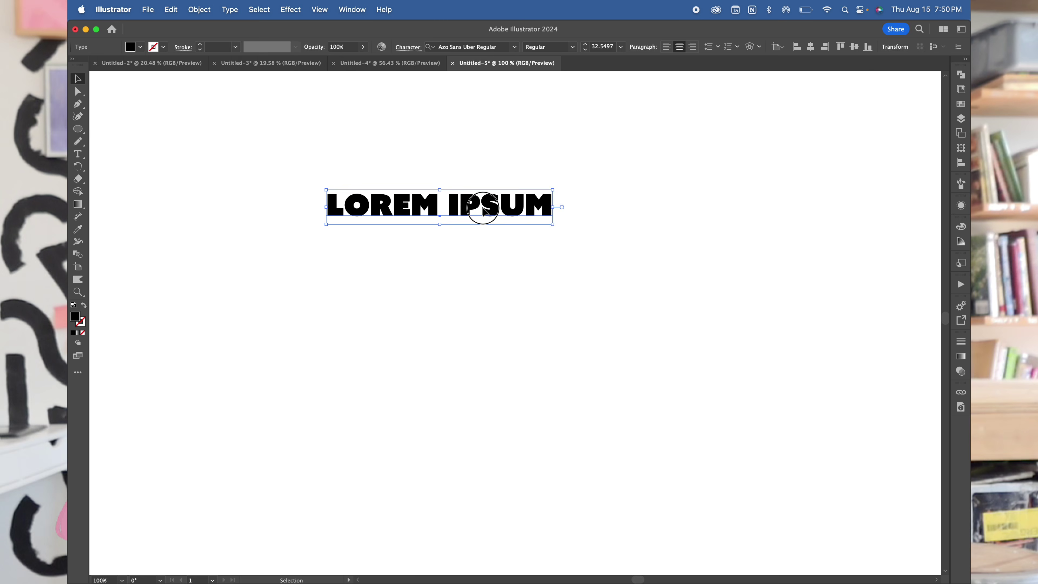
- Move the LOREM IPSUM text beside the circle, retype it as 'CREATE WITH ADOBE', and envelope-warp it
drag(484, 210, 409, 198)
triple_click(412, 197)
text(CREATE W)
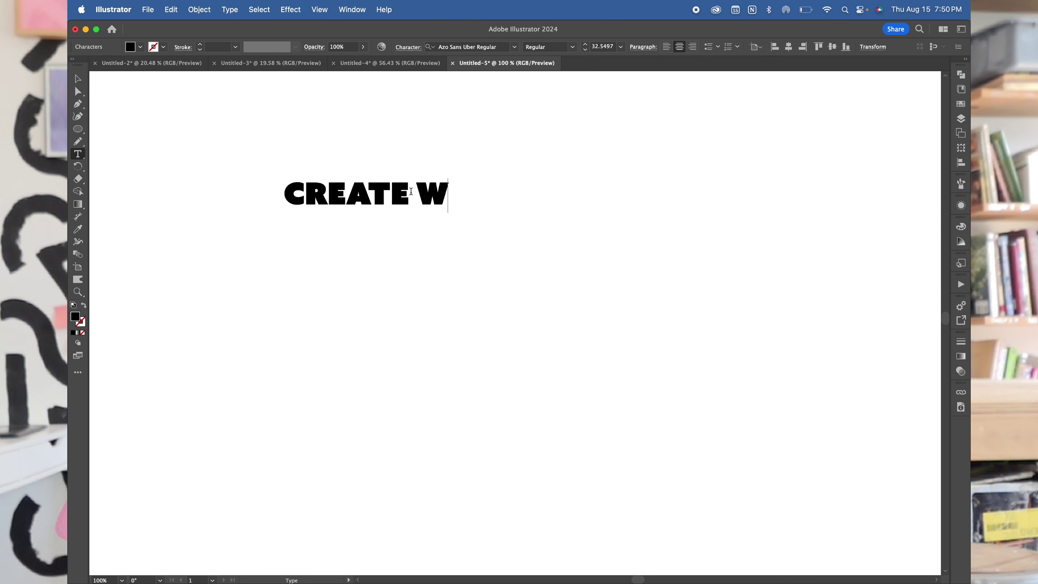
text(ITH ADOVE)
key(BackSpace)
key(BackSpace)
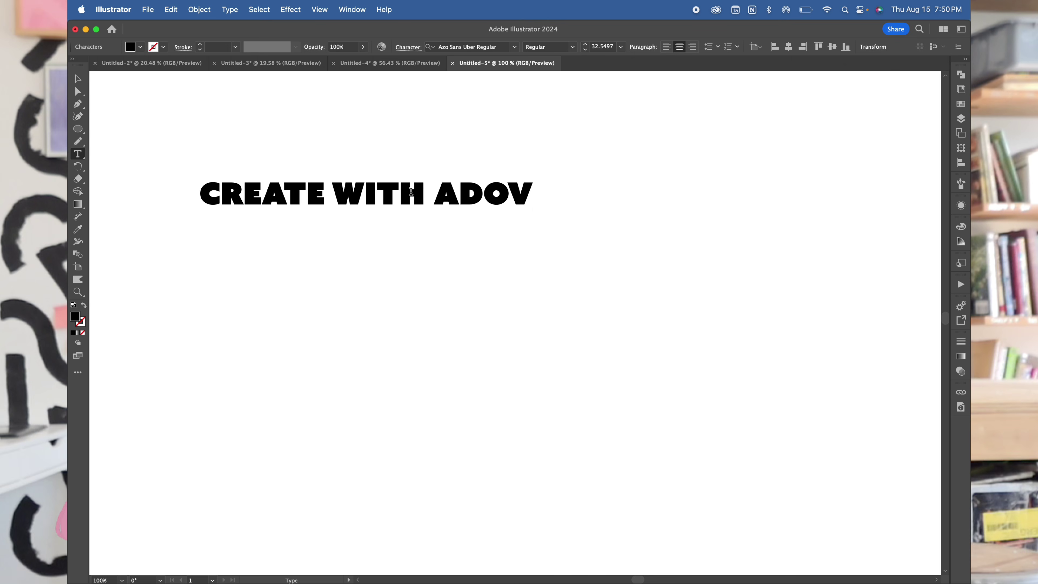
text(BE)
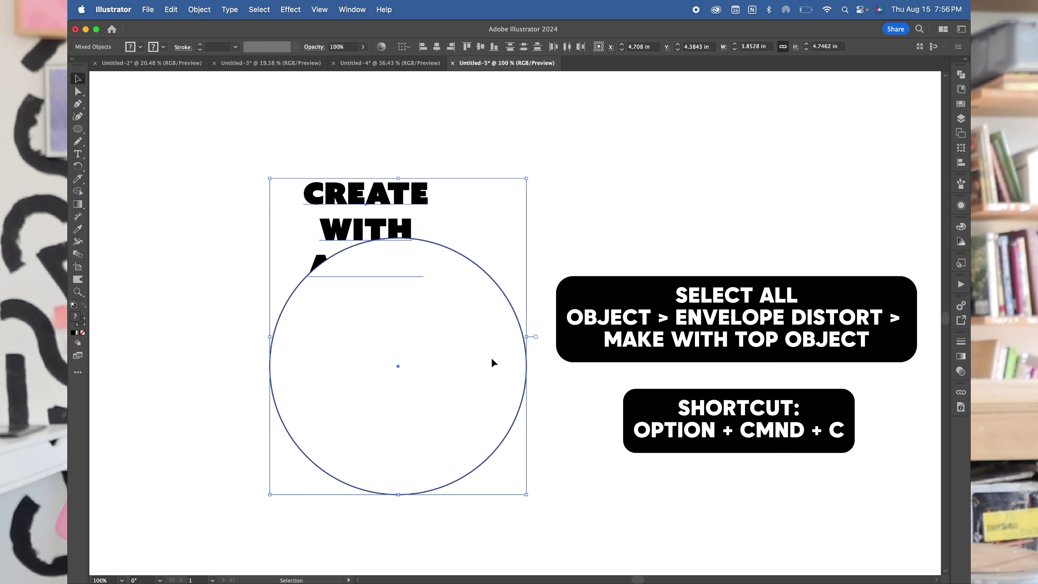
key(alt+super+c)
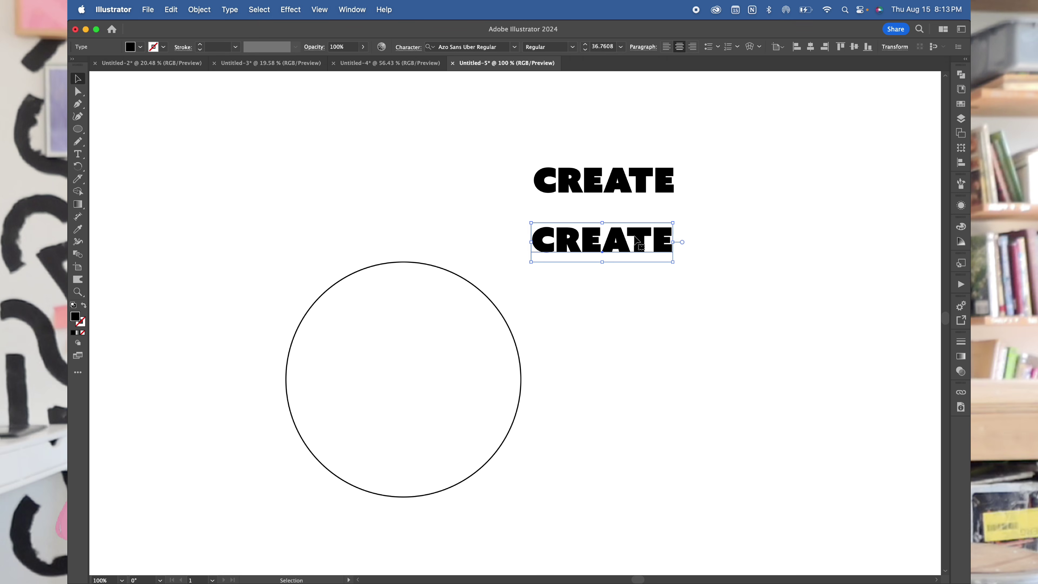
- Retype the second CREATE line as WITH and the third as ADOBE, then select the circle
double_click(633, 236)
text(WITH)
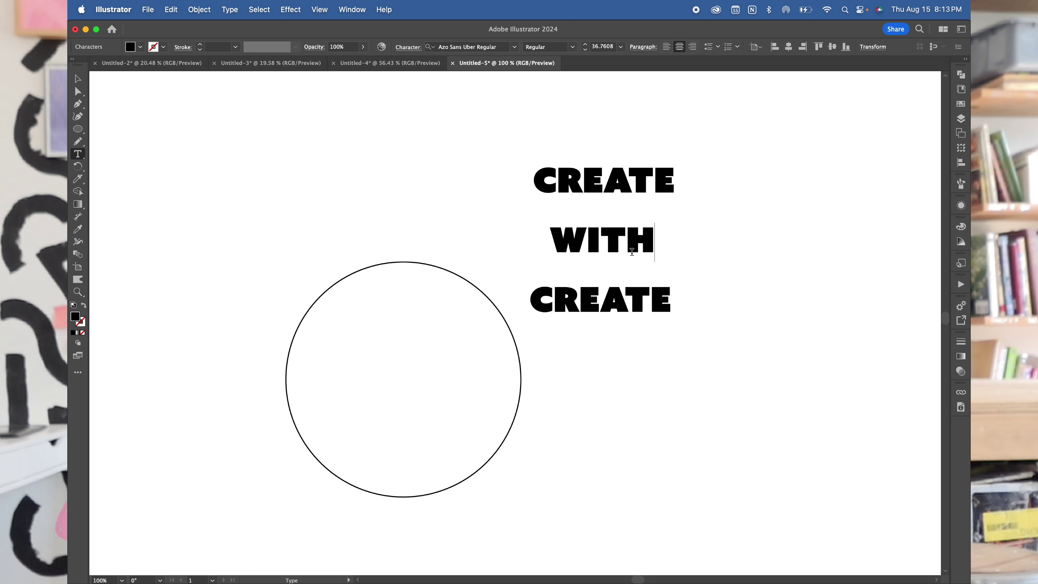
double_click(618, 295)
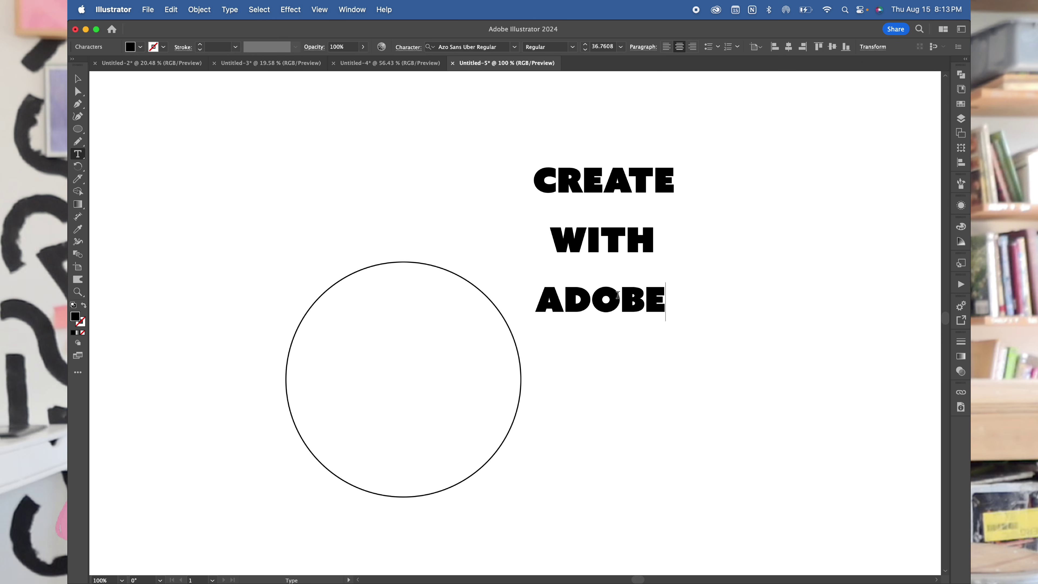
click(351, 283)
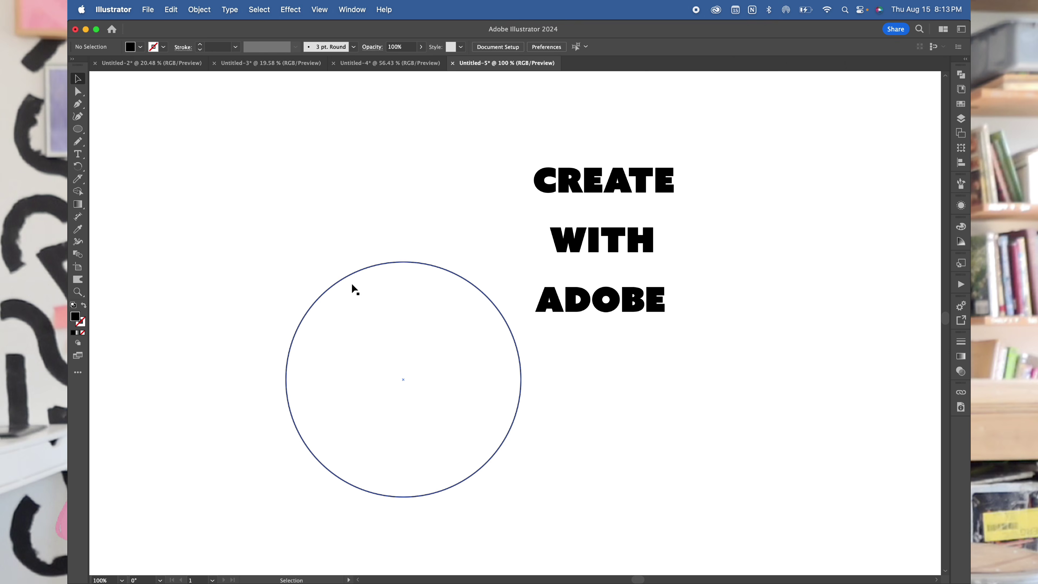
- Cut across the circle twice with the Knife tool to make wavy slices
click(81, 184)
click(116, 205)
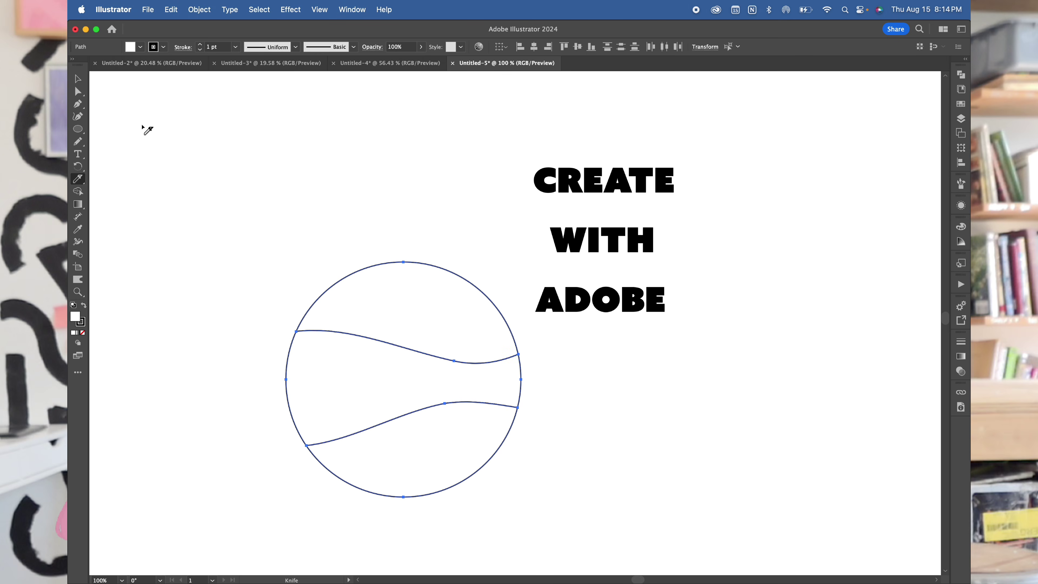
click(282, 207)
- Test-move the top and bottom pieces, undo both moves, and select all three pieces
click(370, 278)
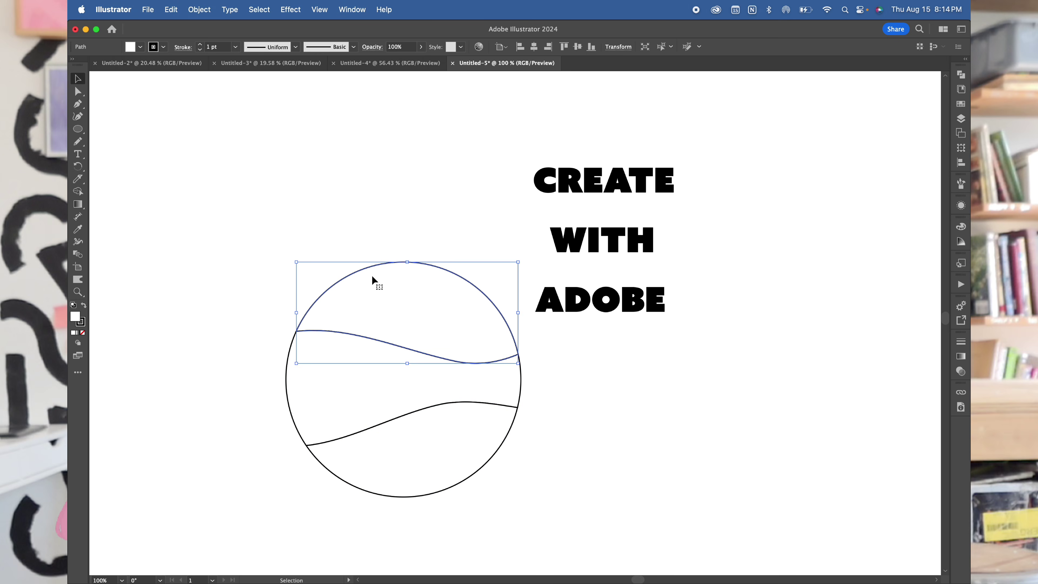
drag(371, 278, 378, 255)
key(super+z)
click(386, 426)
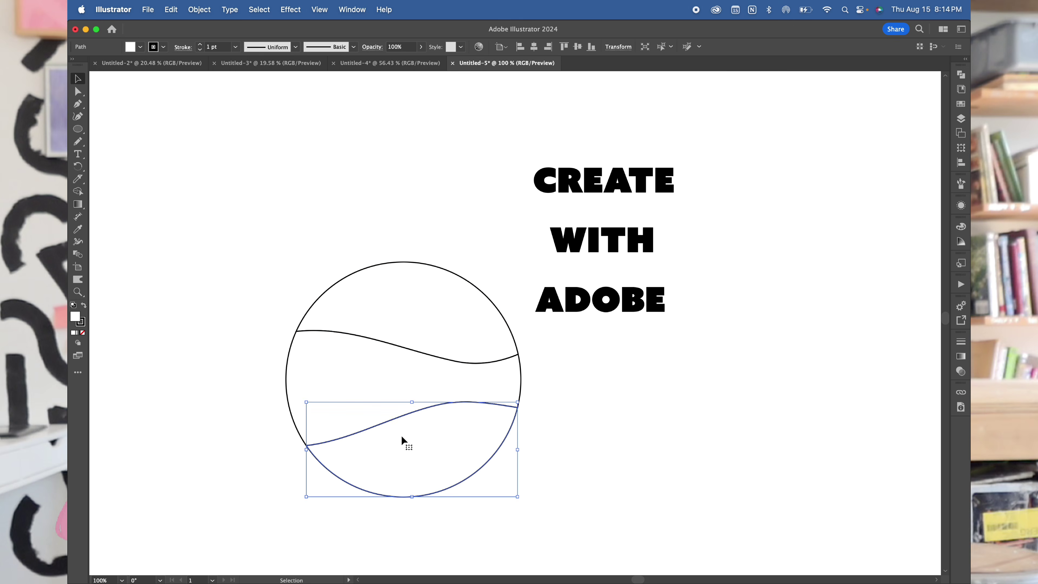
drag(406, 440, 408, 457)
key(super+z)
drag(384, 234, 466, 464)
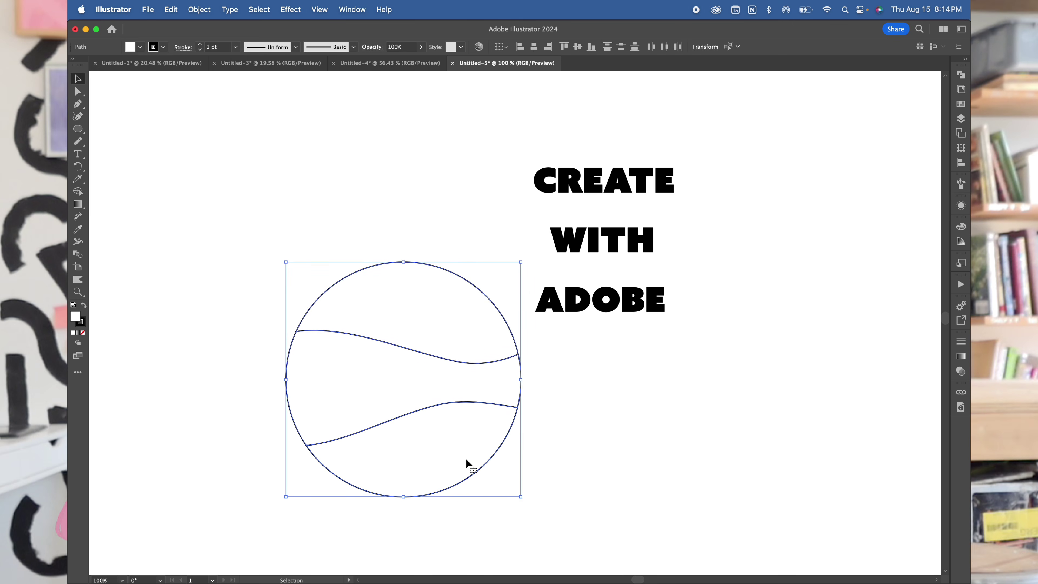
- Bring the circle pieces in front of the text and warp CREATE into the top band
right_click(425, 383)
click(551, 517)
click(429, 289)
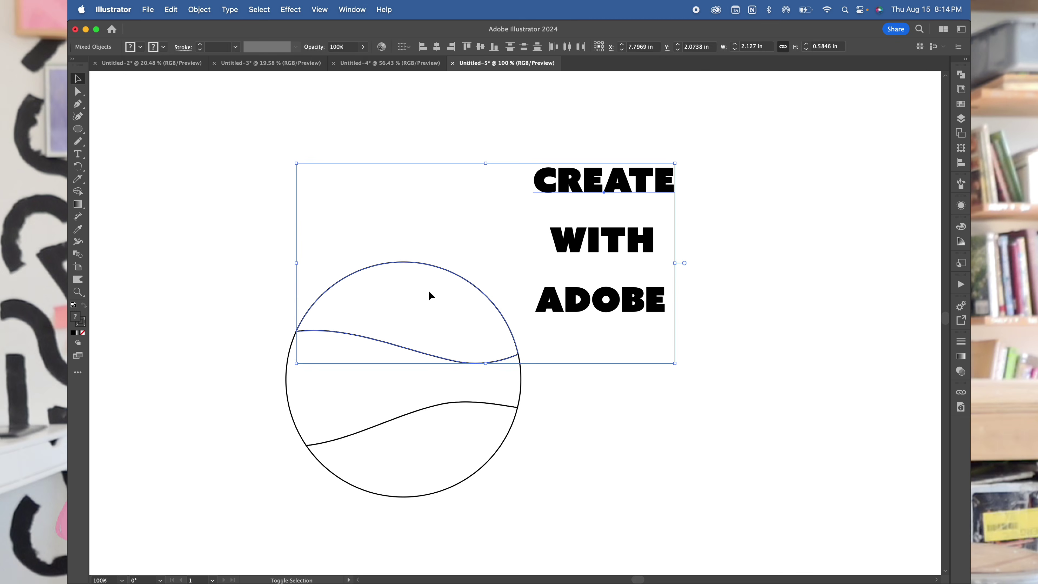
right_click(429, 292)
click(449, 302)
key(alt+super+c)
- Warp WITH into the middle band and ADOBE into the bottom band
click(601, 240)
shift+click(408, 382)
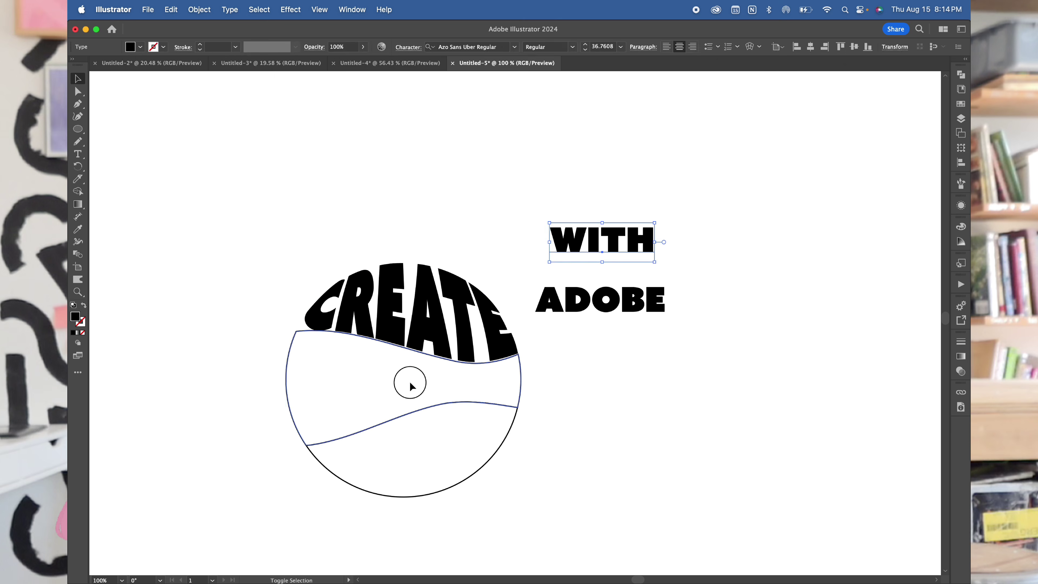
key(alt+super+c)
click(408, 470)
shift+click(608, 305)
key(alt+super+c)
click(476, 245)
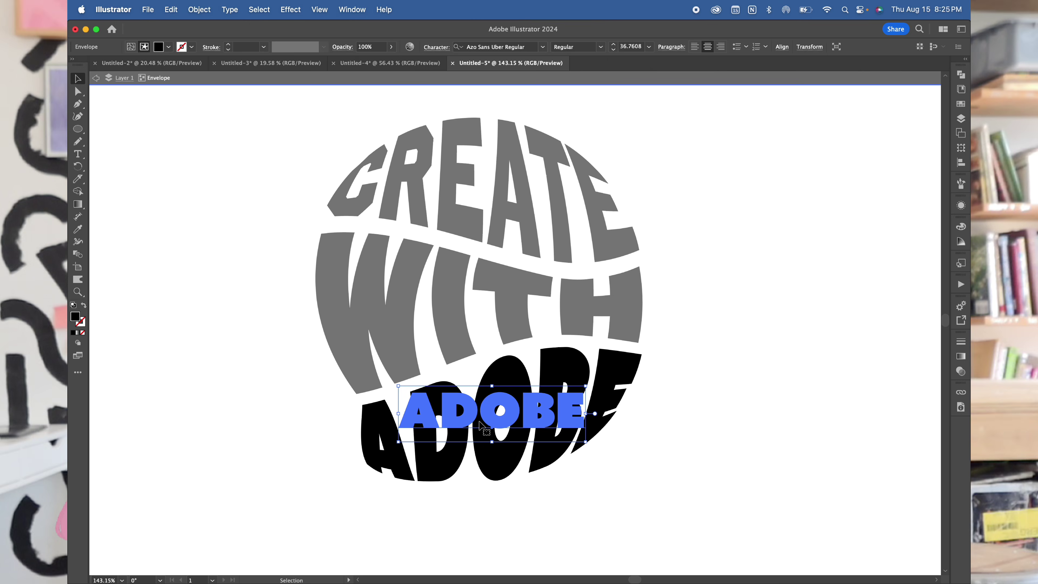
- Replace ADOBE in the bottom band with a name and open the font menu for WITH
text(JESS!)
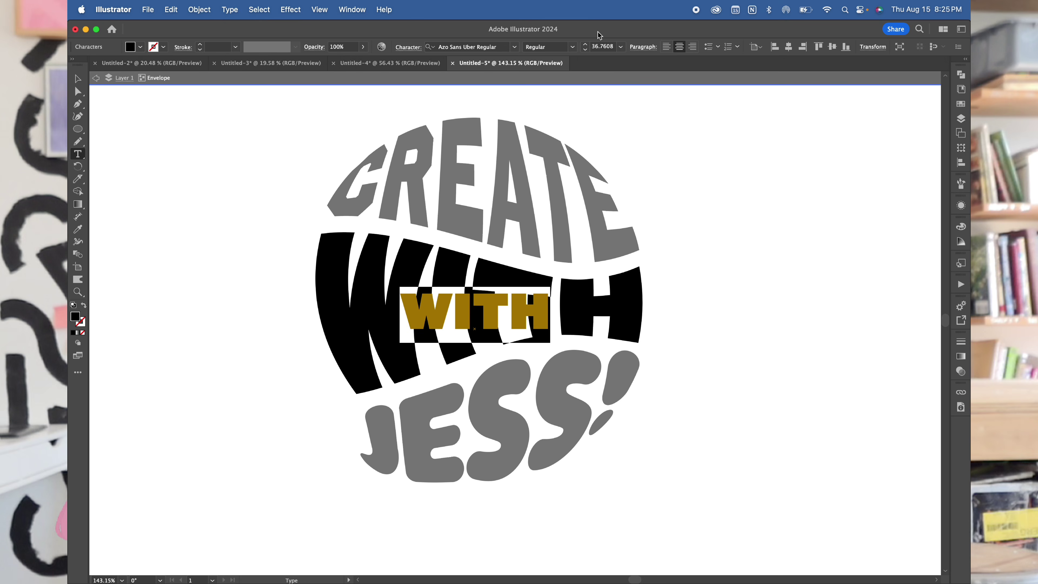
click(515, 47)
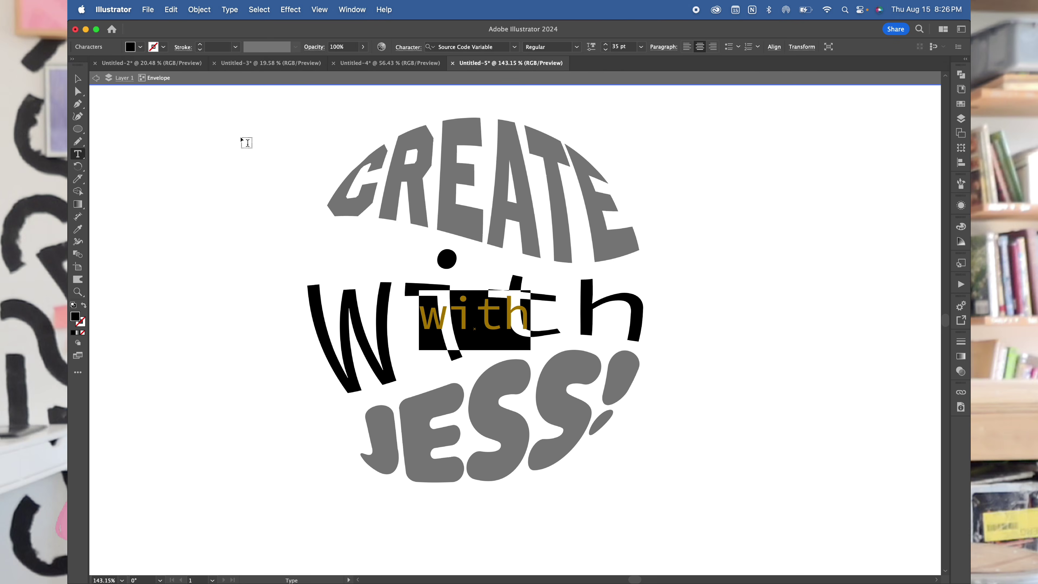